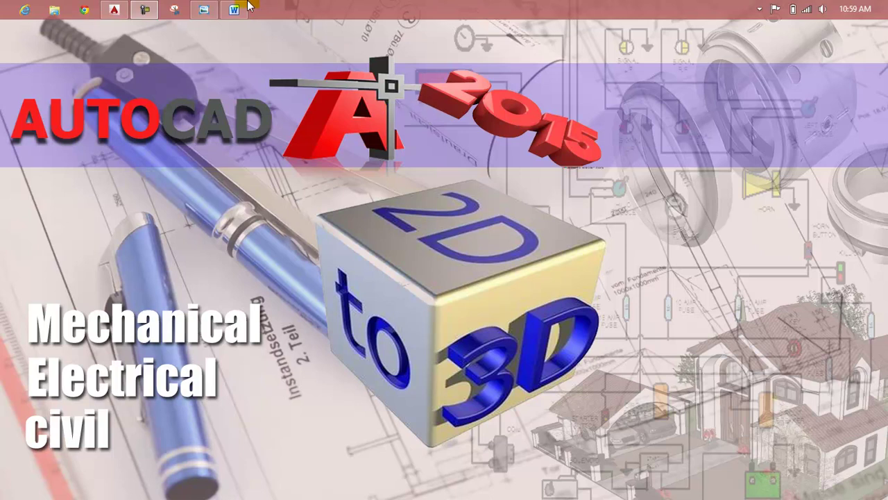
- Show the Lesson 139 document, then the finished three-blade propeller reference picture
click(235, 9)
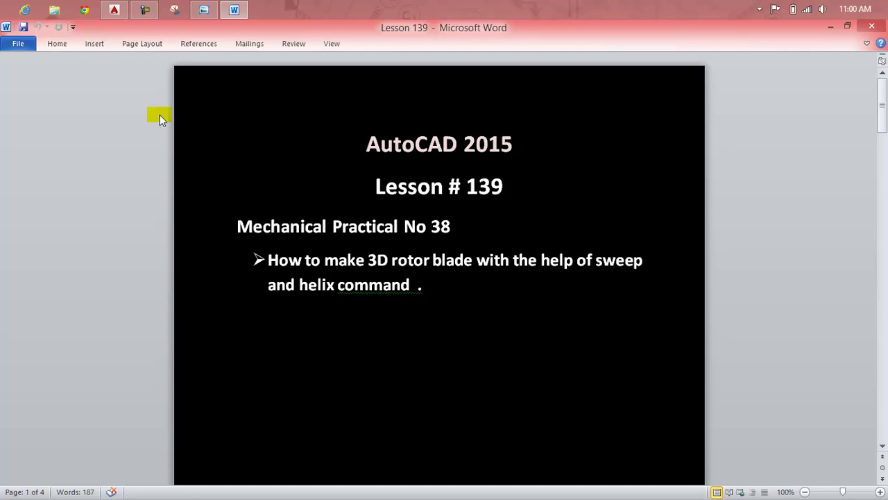
click(200, 10)
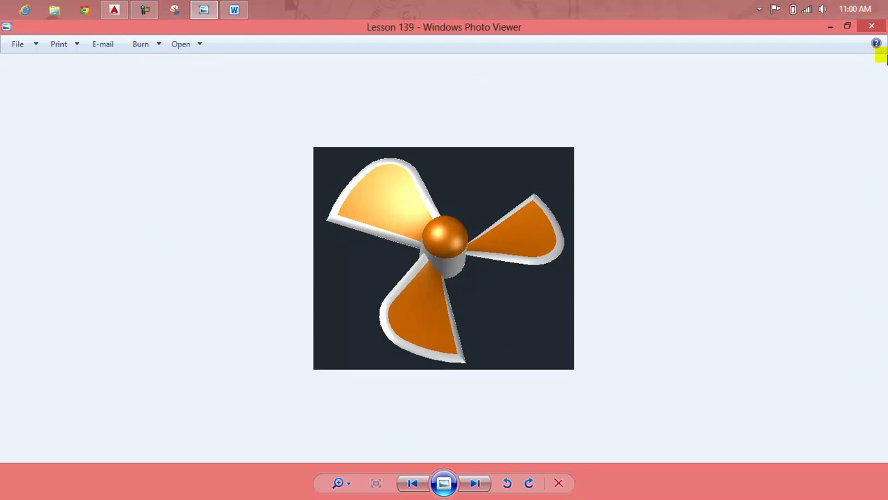
- Close the propeller picture and the Lesson 139 document
click(872, 27)
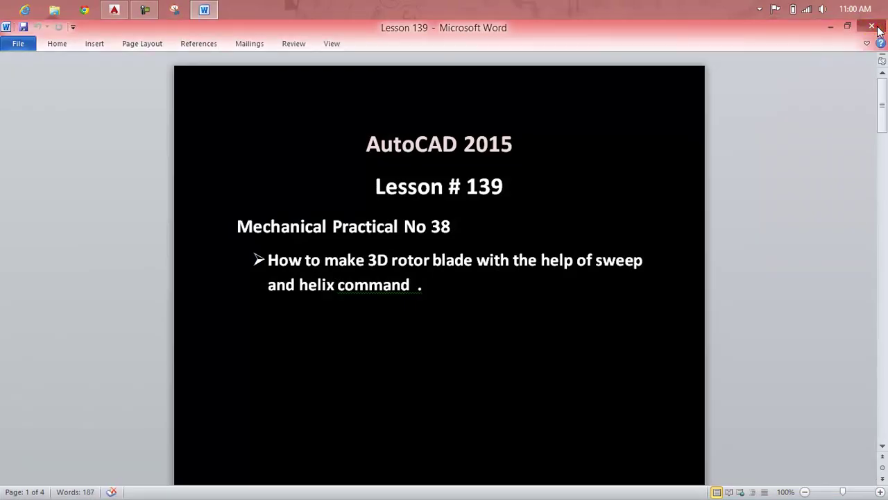
click(874, 28)
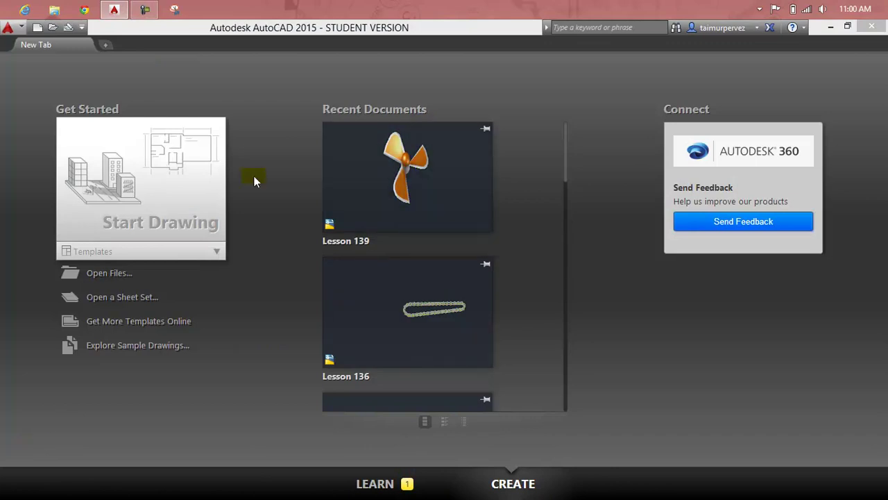
- Start a new drawing and draw a circle of radius 10
click(169, 188)
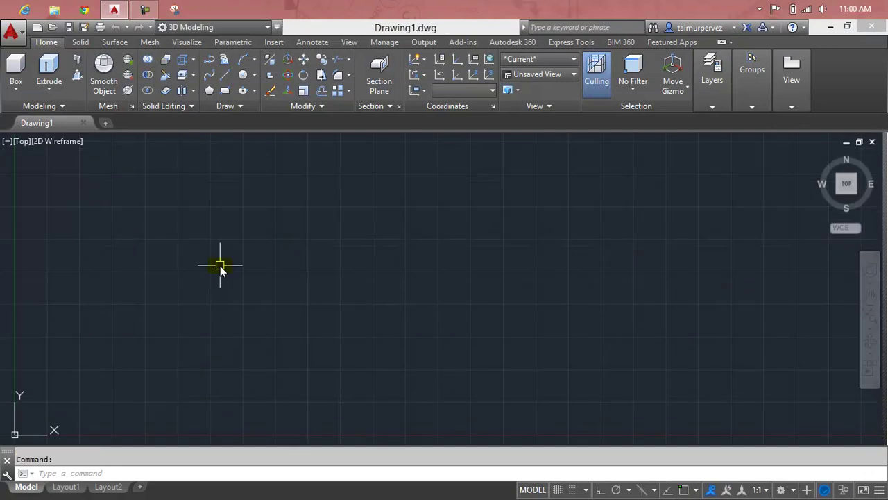
key(Escape)
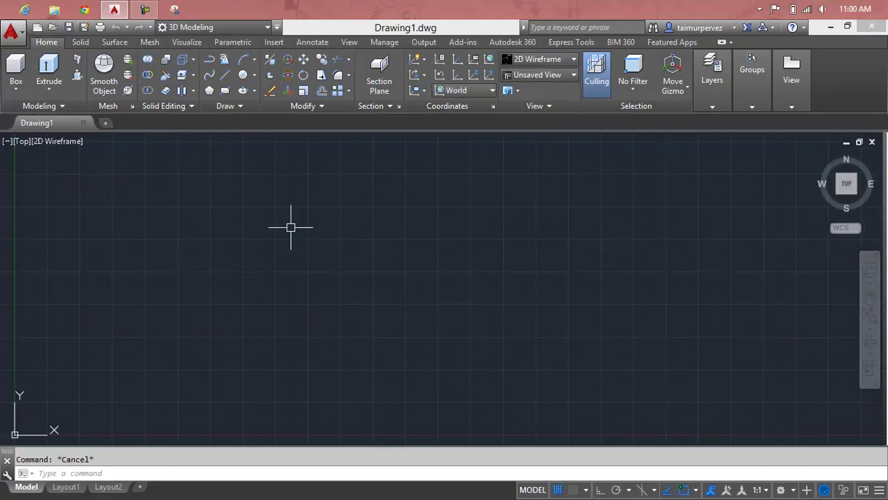
text(c)
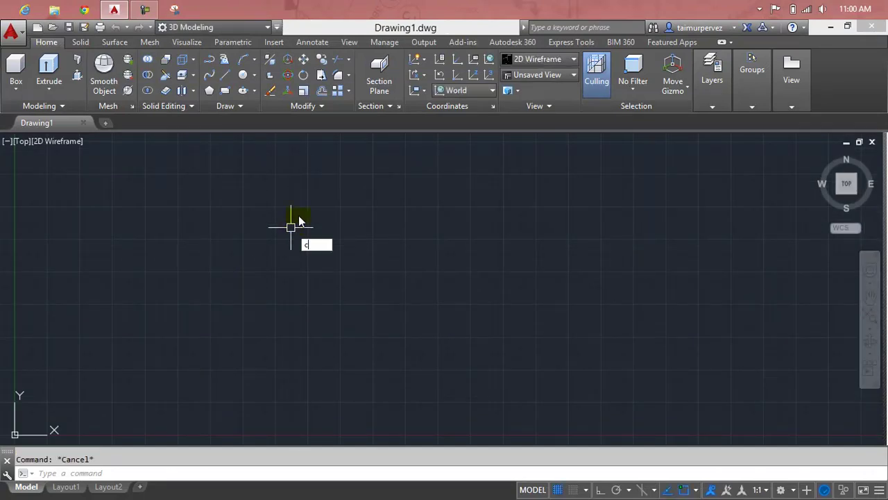
key(Return)
click(299, 216)
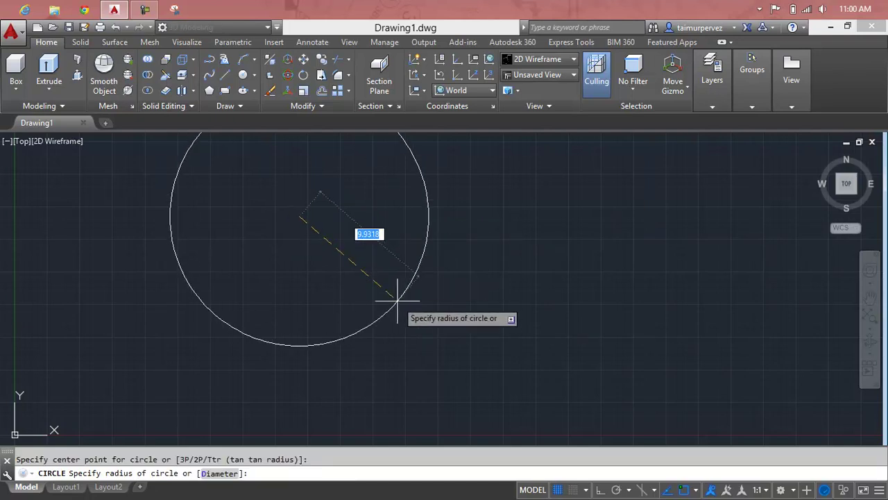
text(10)
key(Return)
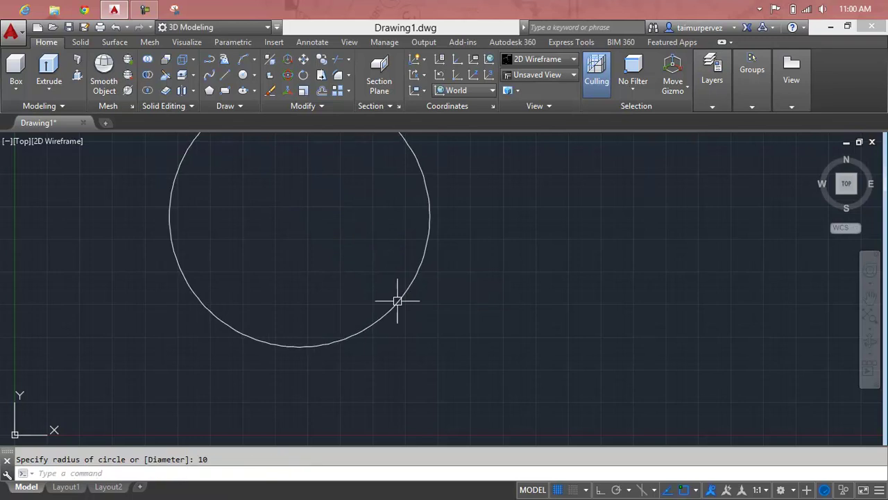
middle_drag(396, 294, 458, 352)
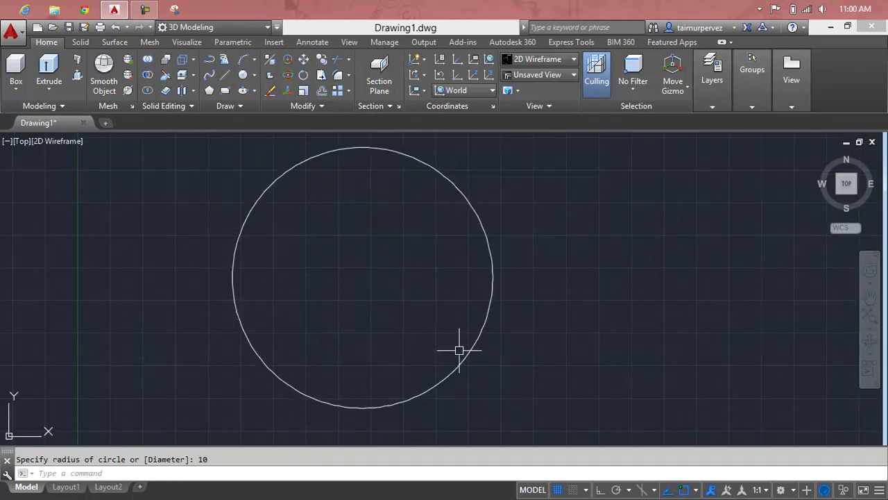
key(Escape)
- Draw a concentric radius-2 hub circle at the big circle's centre
text(c)
key(Return)
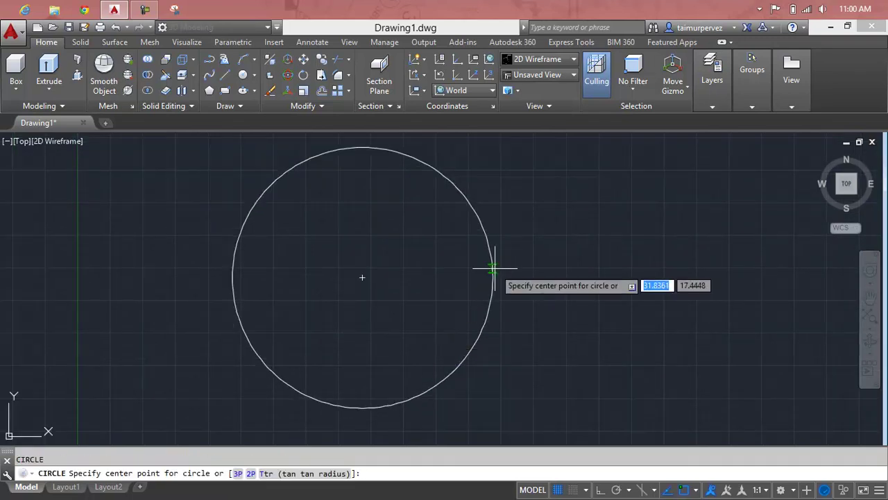
click(362, 277)
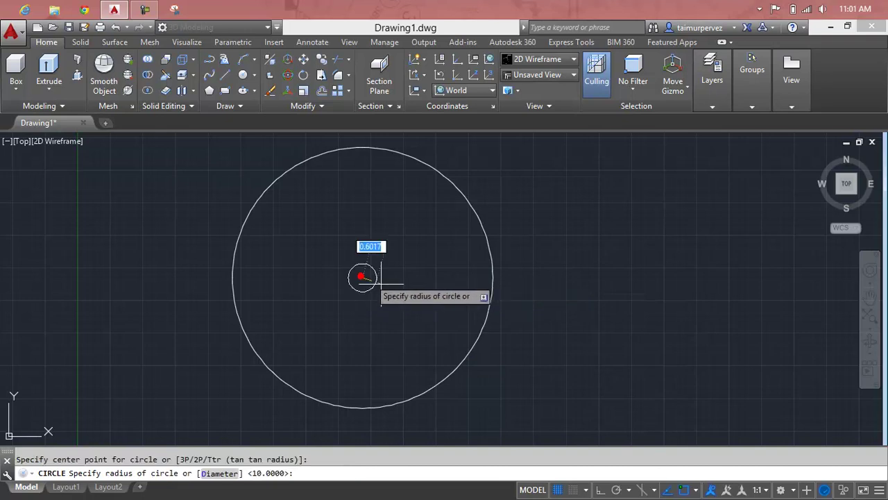
text(2)
key(Return)
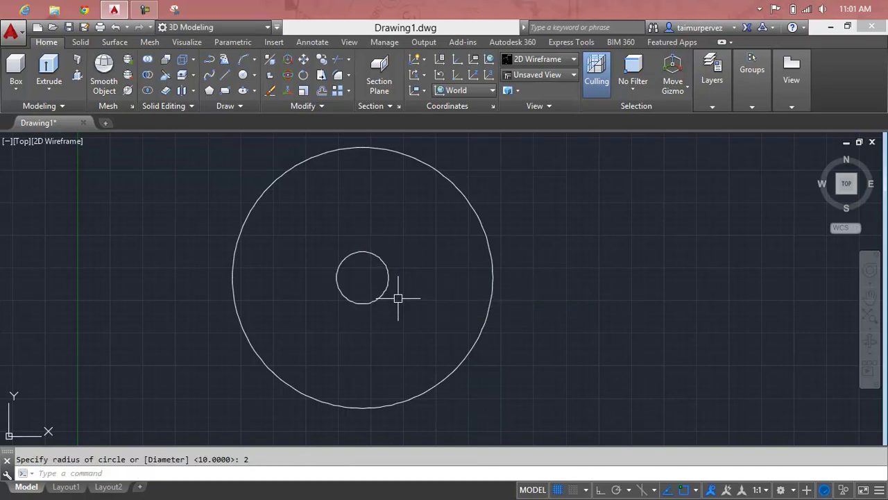
key(Escape)
- Draw two lines from the small circle out to the big circle
text(l)
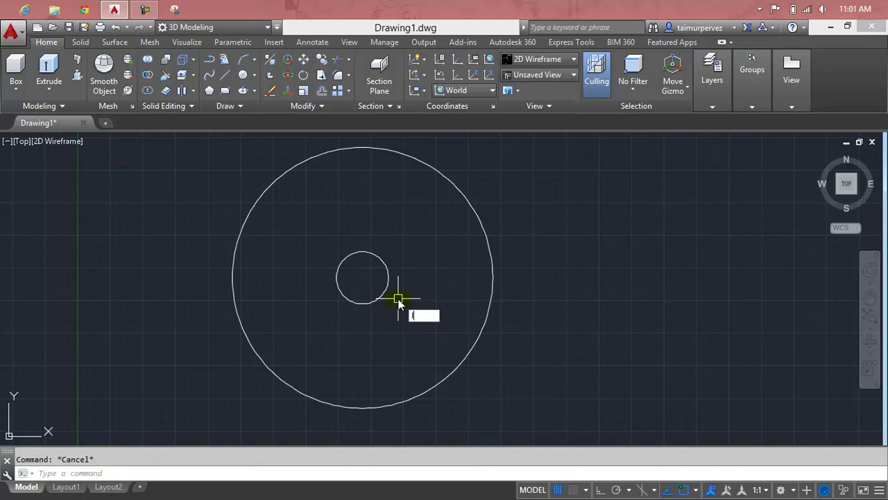
key(Return)
click(378, 298)
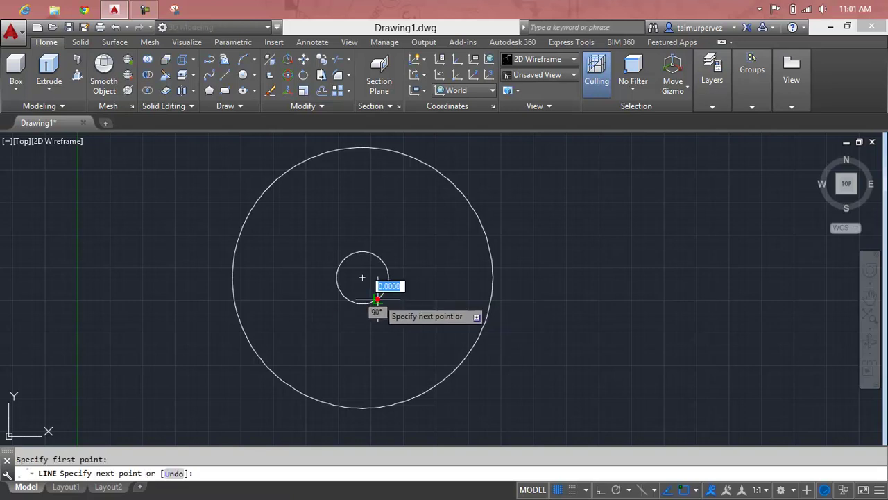
click(471, 347)
key(Return)
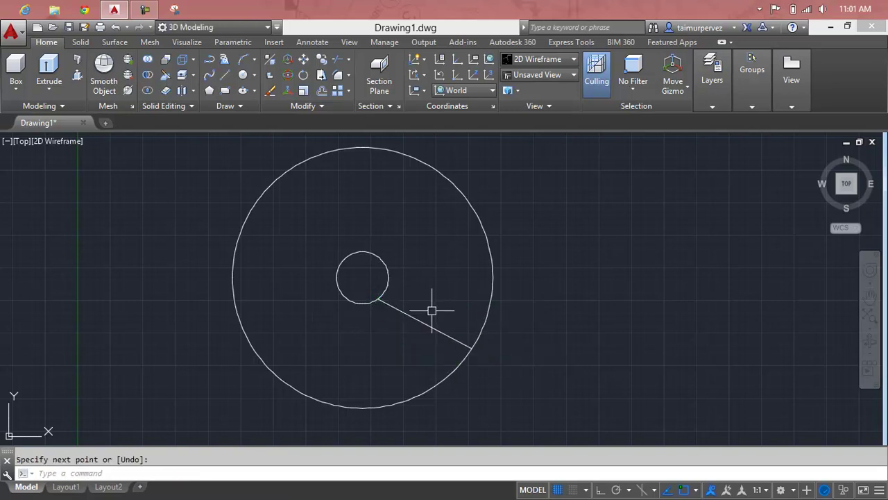
key(Return)
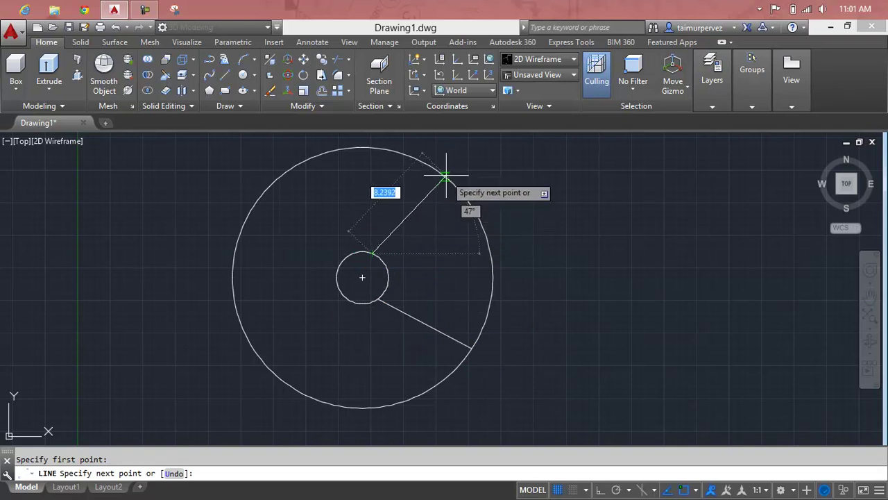
click(446, 176)
key(Return)
key(Escape)
- Trim the big circle's outer arc and cut the small circle into a notch
text(tr)
key(Return)
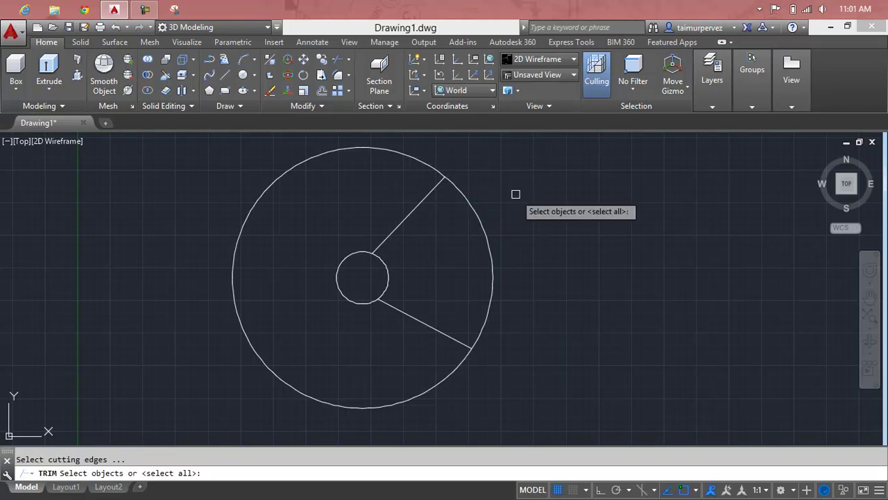
key(Return)
click(425, 165)
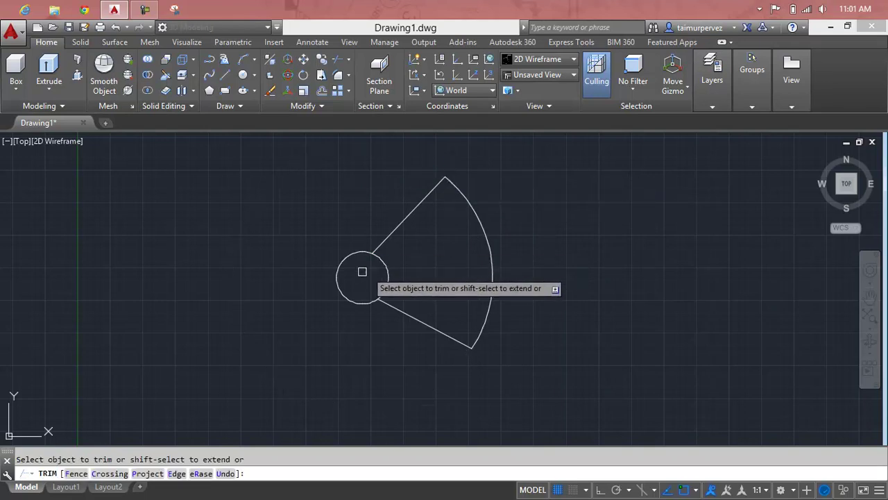
click(345, 293)
scroll(430, 224, up, 1)
key(Escape)
- Draw a 3-point arc from the inner upper corner through the tip
text(a)
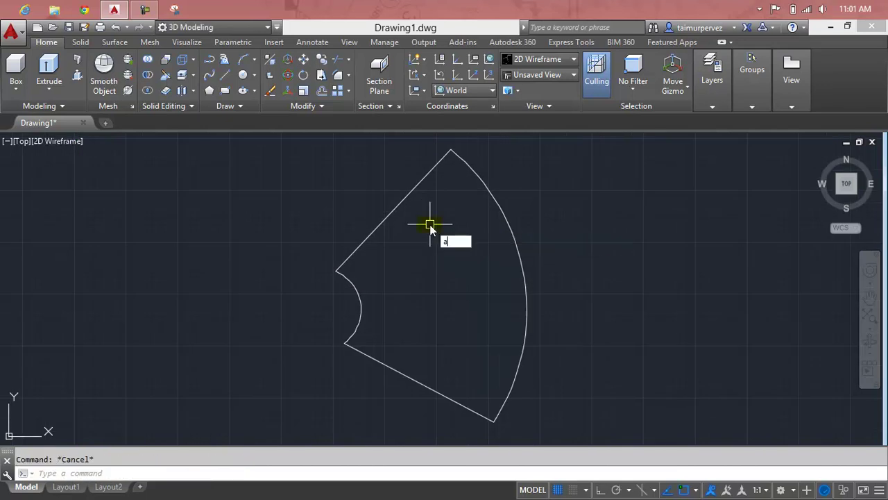
key(Return)
click(337, 270)
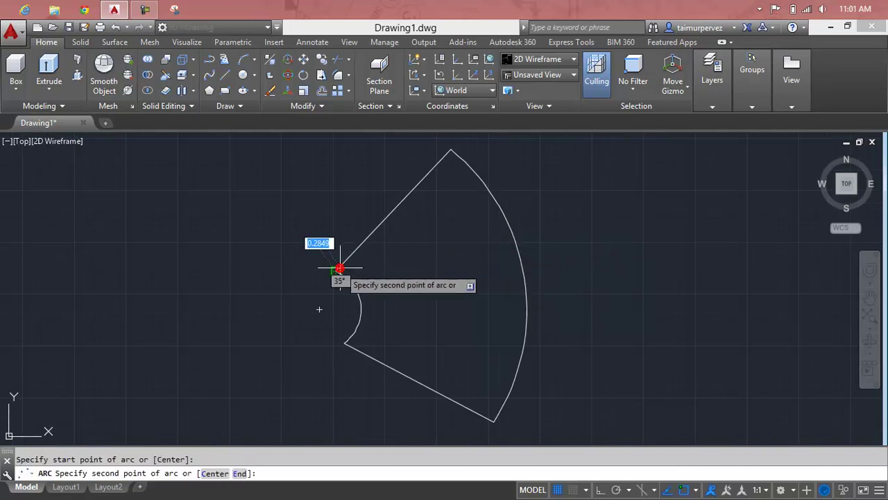
click(451, 149)
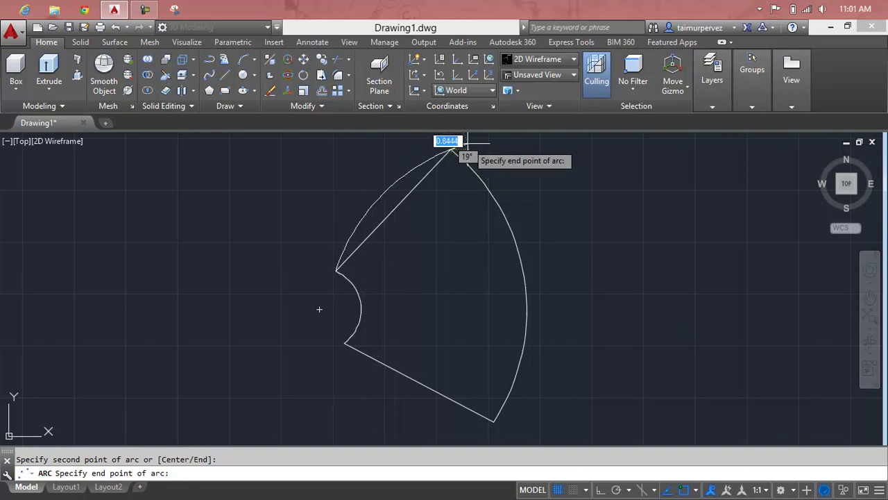
middle_drag(467, 141, 476, 211)
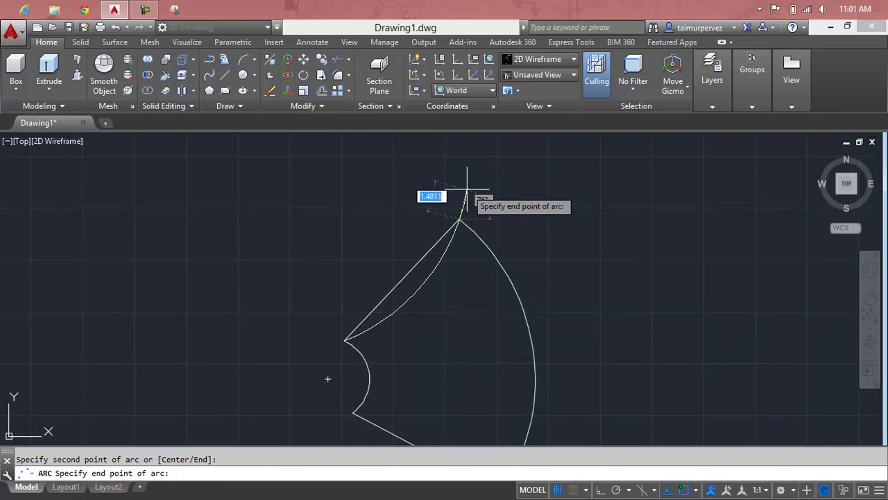
click(467, 189)
key(Escape)
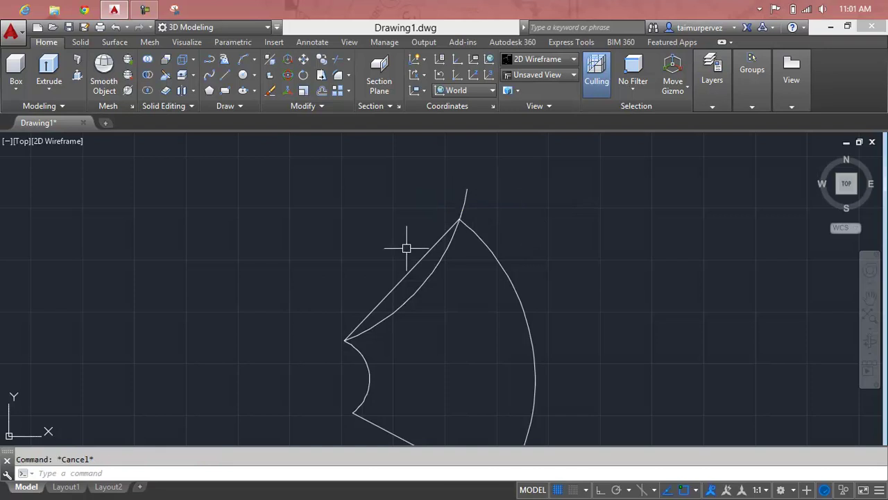
- Delete the straight upper side of the blade outline
click(415, 262)
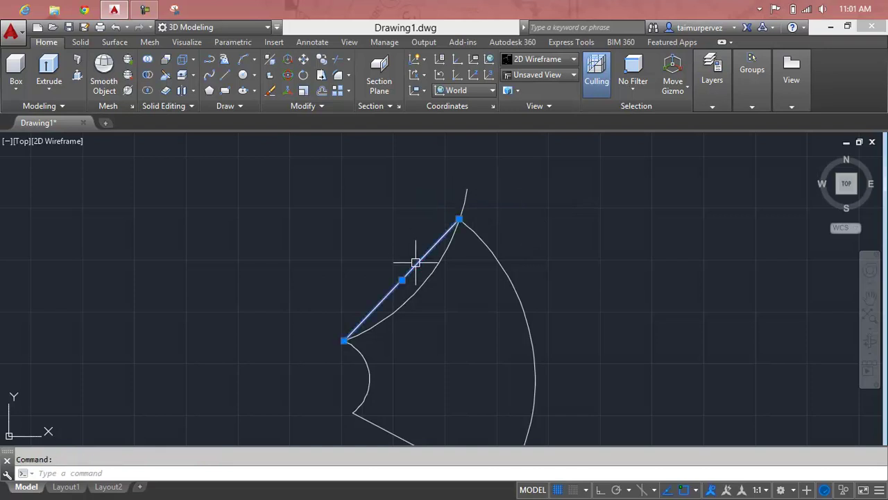
key(Delete)
scroll(470, 225, up, 3)
key(Escape)
- Trim the new arc's overhang past the blade tip
text(tr)
key(Return)
key(Return)
click(447, 187)
scroll(465, 264, down, 2)
scroll(510, 201, down, 1)
middle_drag(474, 253, 476, 262)
key(Escape)
- Fillet the lower outer corner between the arc and side with radius 5
text(f)
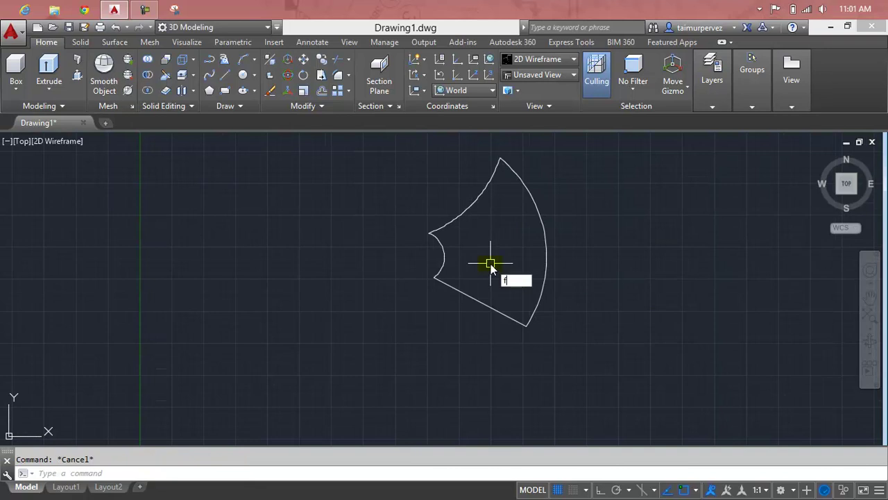
key(Return)
text(r)
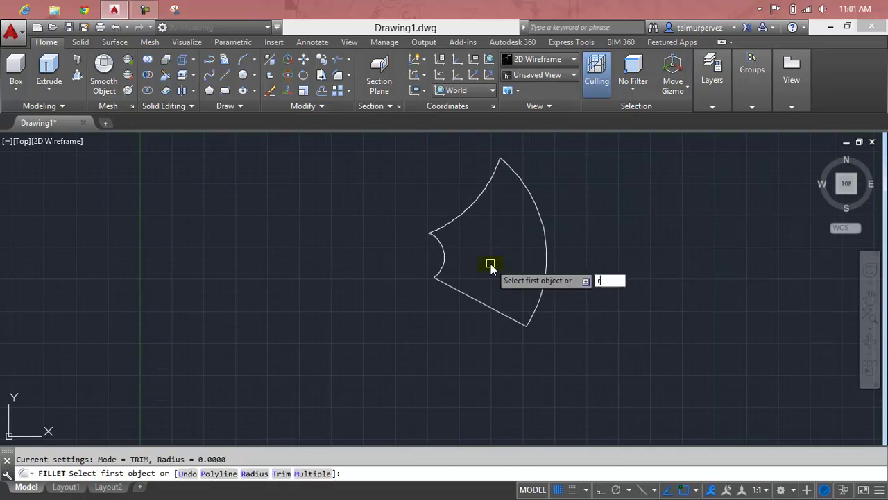
key(Return)
text(5)
key(Return)
click(505, 316)
click(537, 290)
middle_drag(523, 252, 479, 292)
key(Escape)
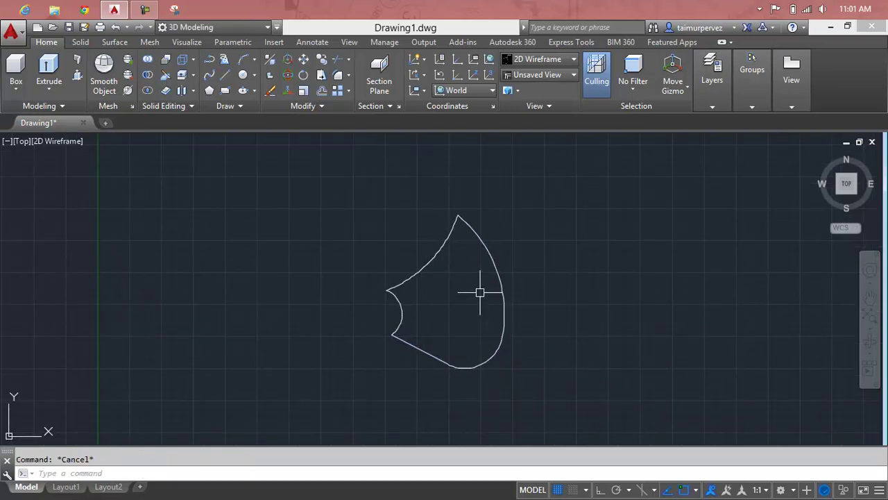
- Fillet the blade's top corner with radius 1.5
text(f)
key(Return)
text(r)
key(Return)
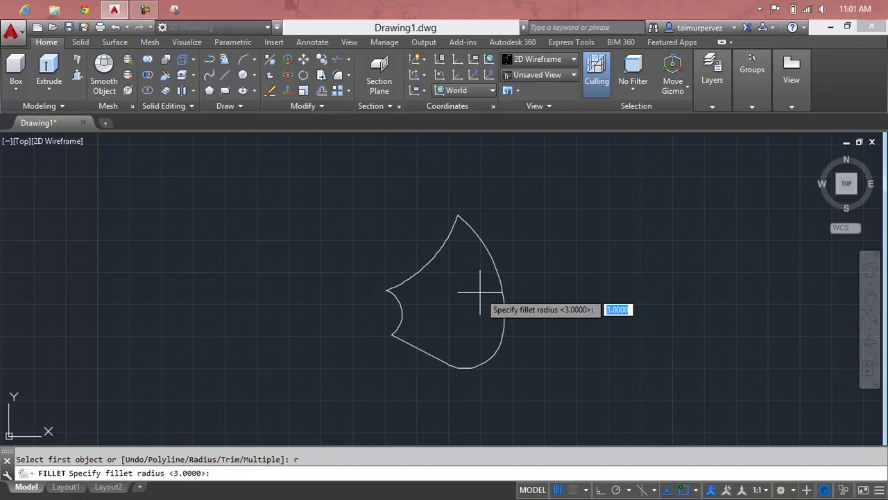
text(1.5)
key(Return)
click(426, 268)
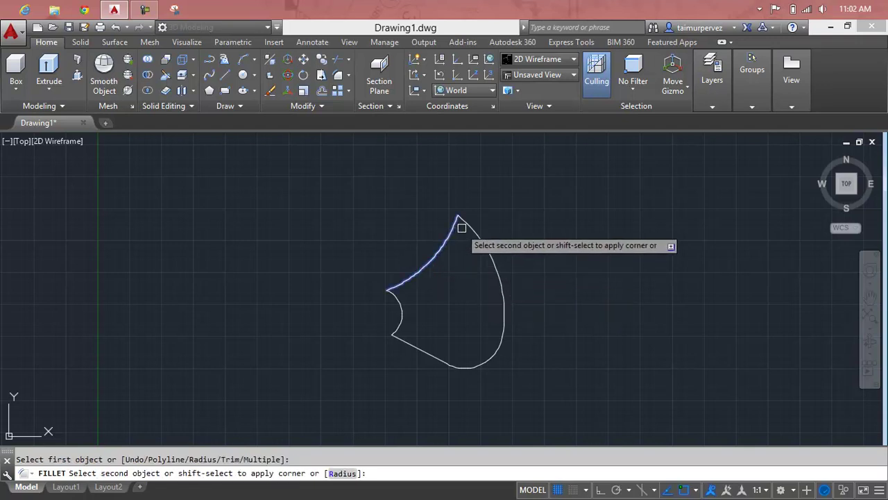
click(467, 229)
middle_drag(487, 254, 464, 259)
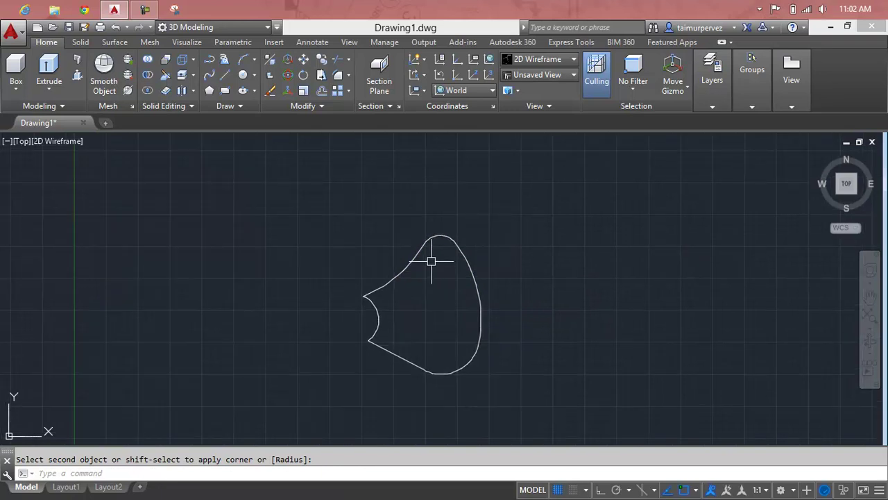
scroll(431, 261, up, 2)
key(Escape)
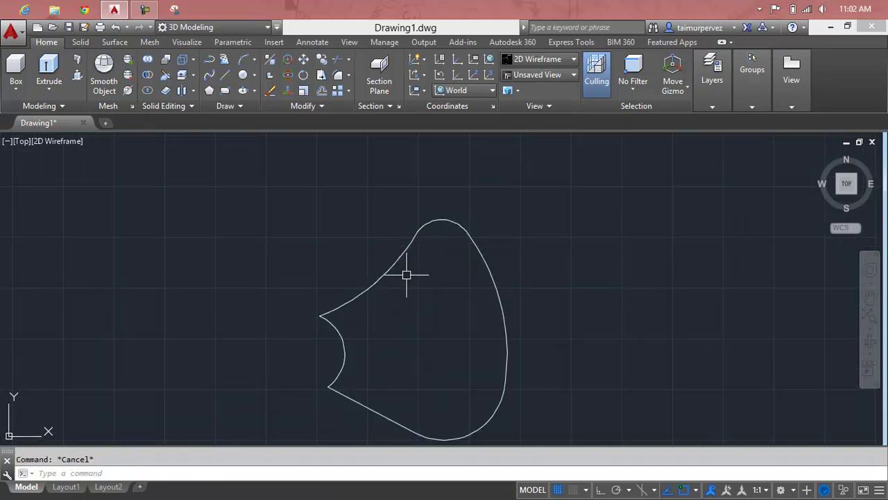
scroll(406, 275, down, 2)
scroll(407, 273, down, 2)
middle_drag(406, 271, 321, 207)
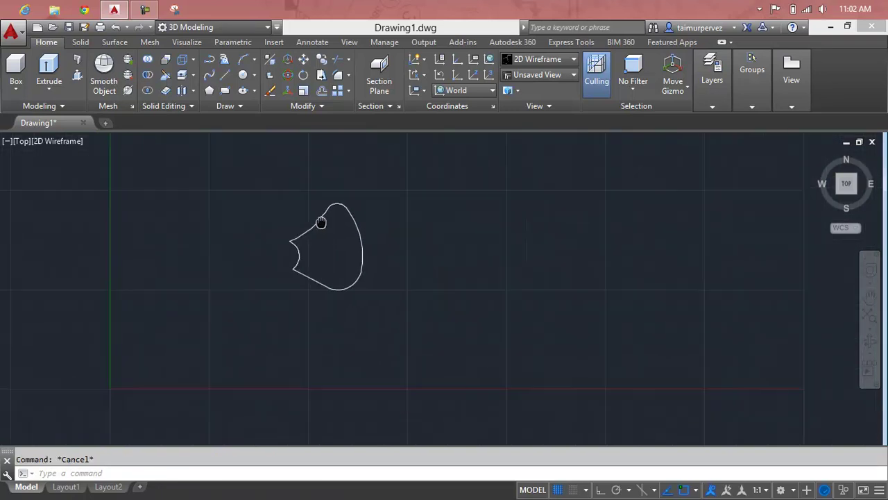
- JOIN the six outline pieces into one closed polyline
text(j)
key(Return)
click(412, 182)
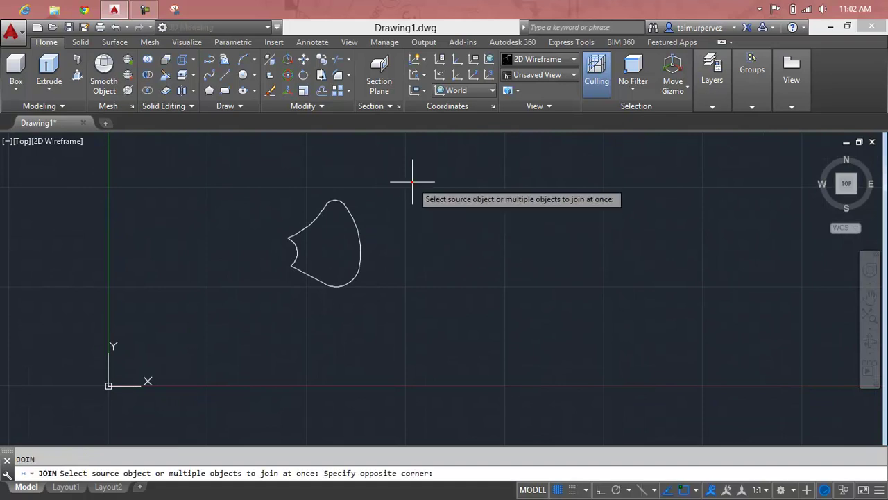
click(273, 300)
key(Return)
scroll(298, 248, up, 5)
scroll(383, 284, up, 3)
key(Escape)
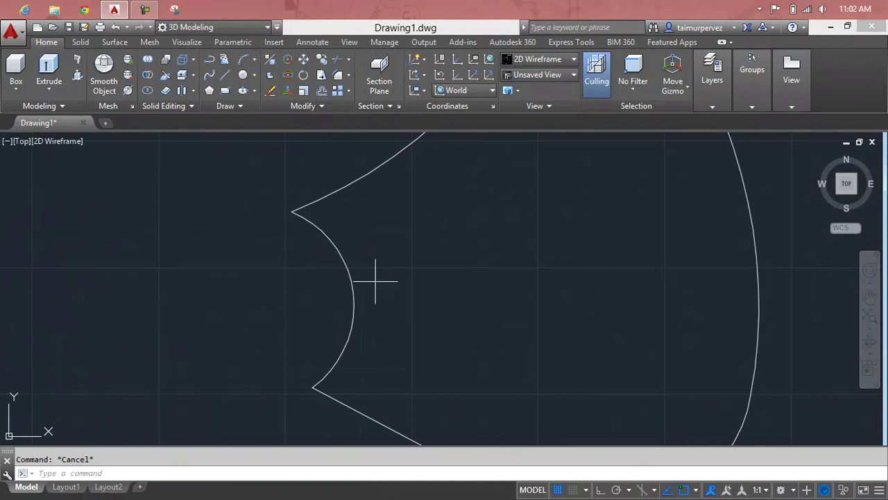
- Draw a hub circle centred at the outline's notched left end
text(c)
key(Return)
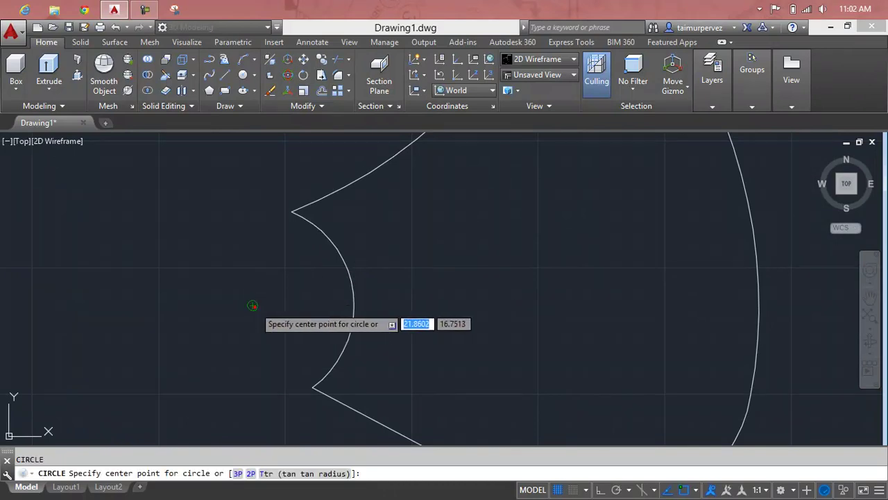
click(252, 306)
click(291, 211)
scroll(306, 229, down, 5)
key(Escape)
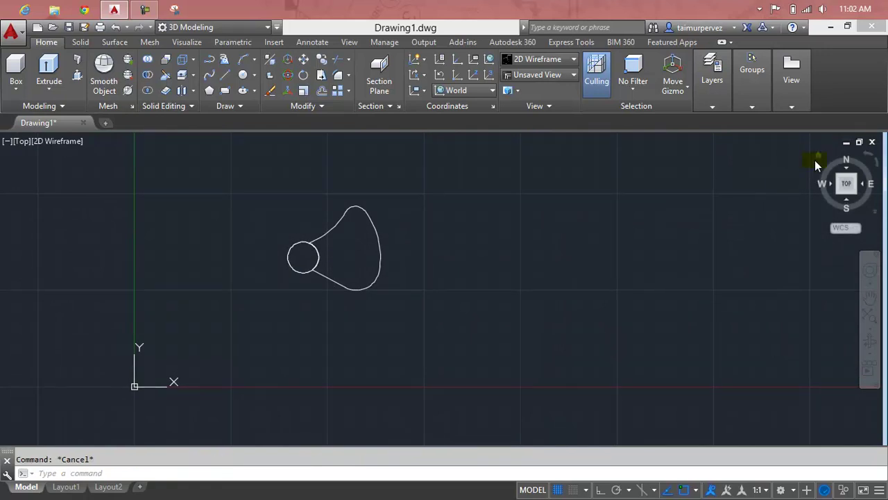
click(816, 158)
- Start a helix centred on the hub circle with base radius 2
scroll(450, 300, up, 2)
key(Escape)
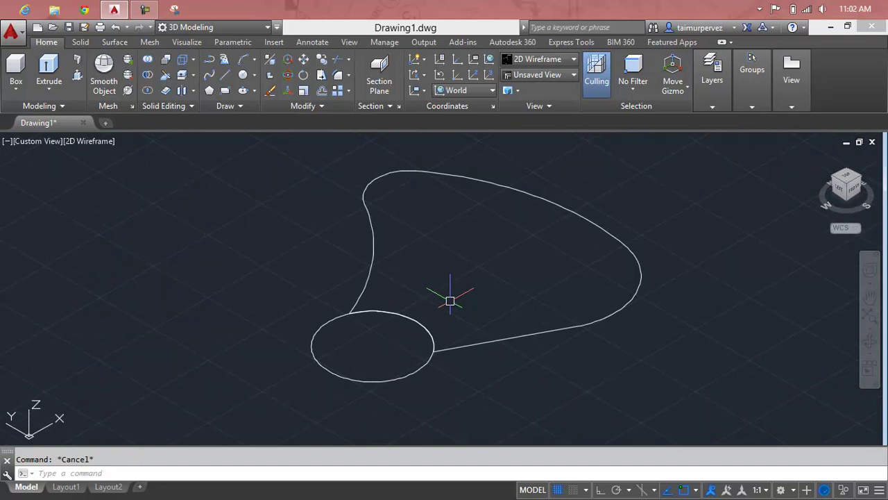
text(H)
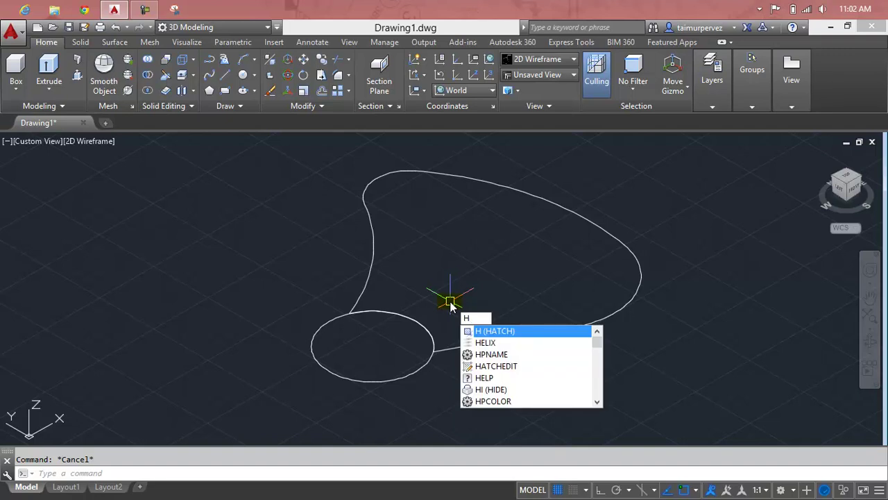
text(l)
key(Return)
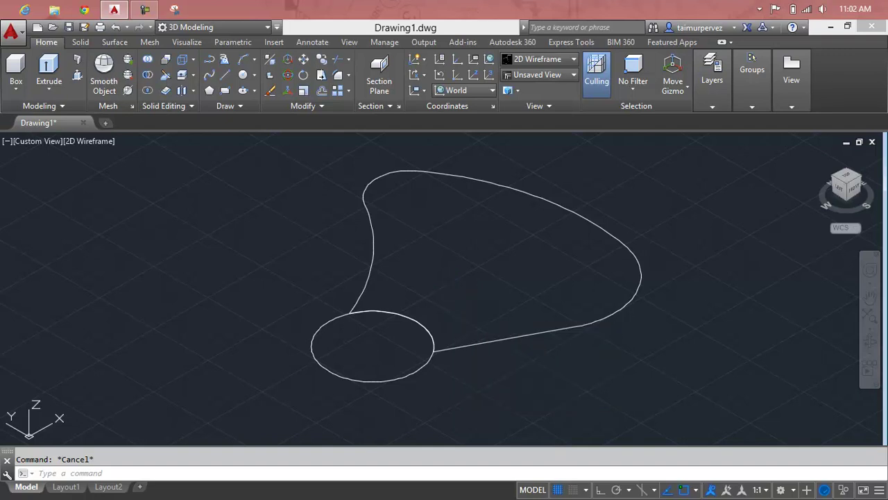
click(373, 346)
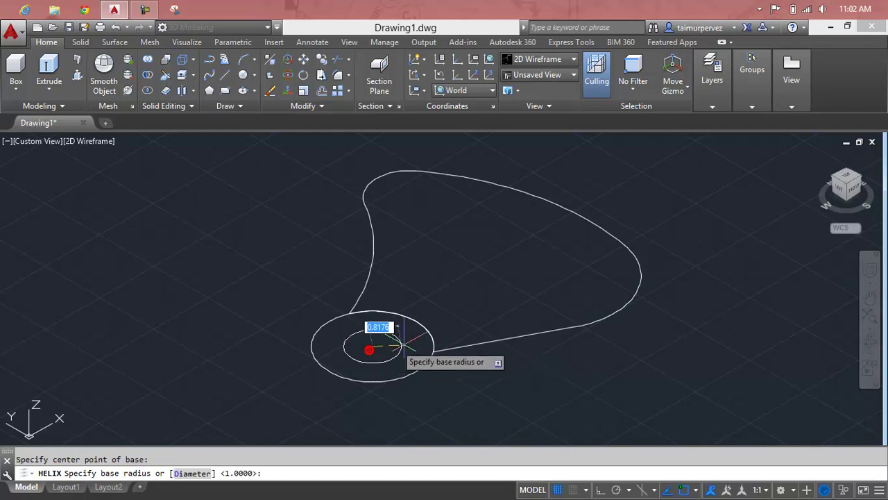
scroll(431, 342, up, 5)
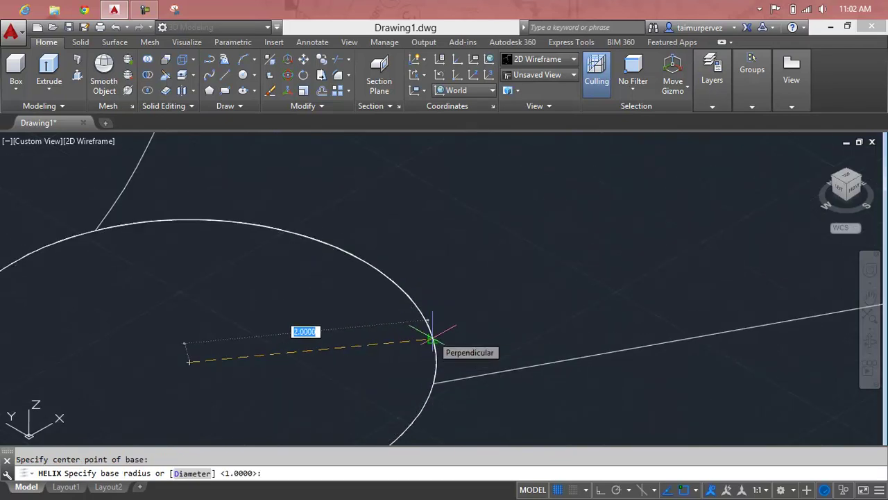
click(430, 338)
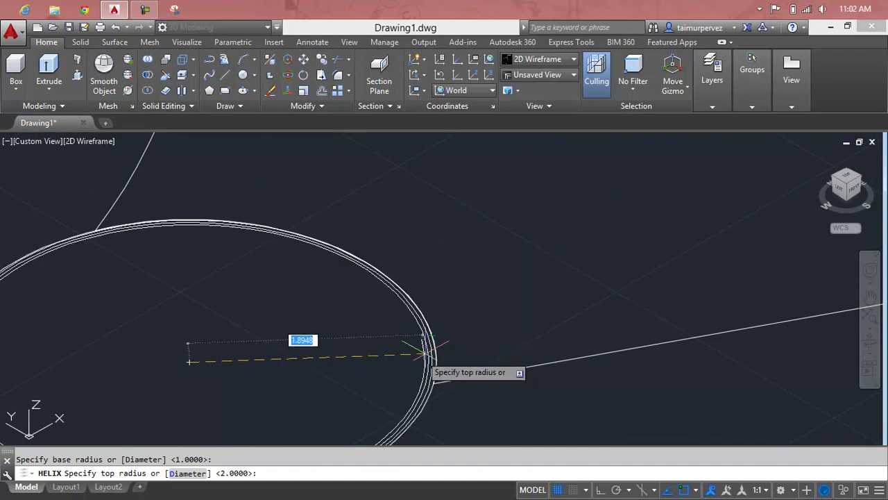
click(430, 348)
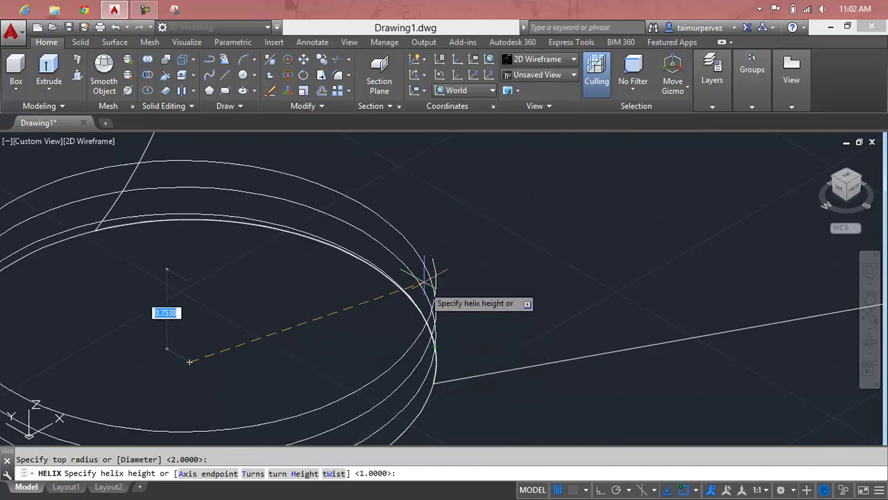
- Give the helix 0.35 turns and a height of 5
scroll(425, 279, down, 4)
scroll(416, 277, down, 2)
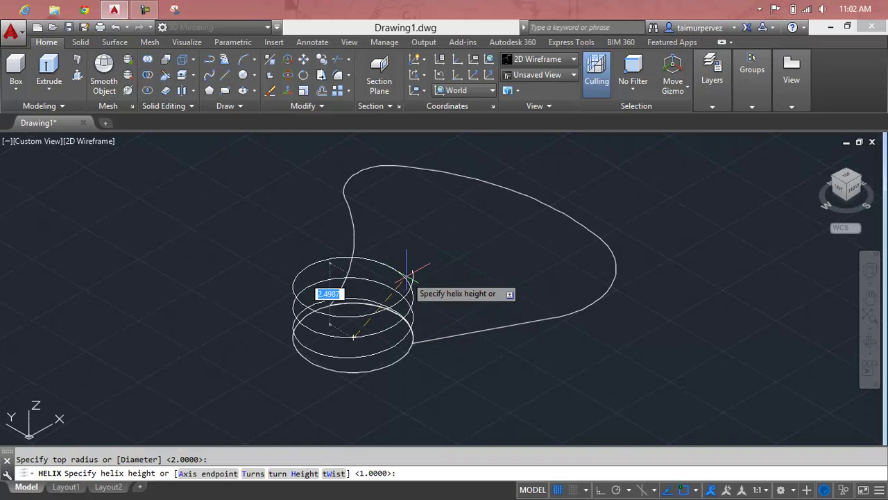
text(t)
key(Return)
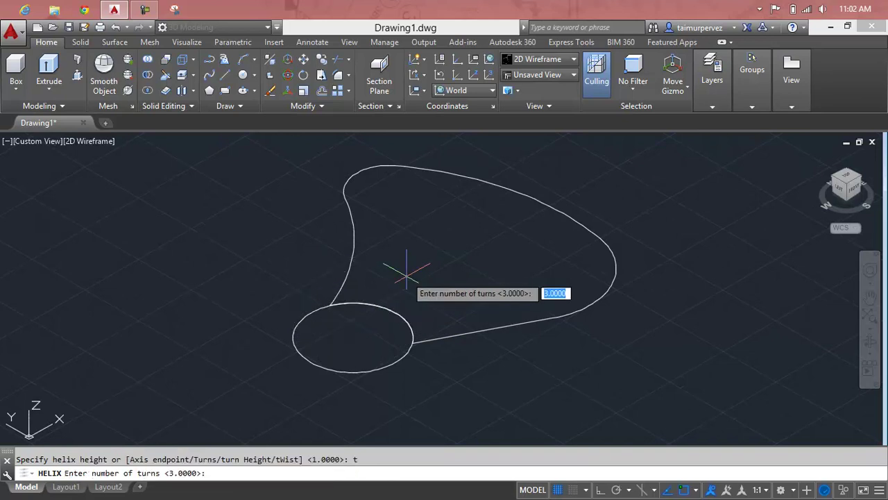
text(0.35)
key(Return)
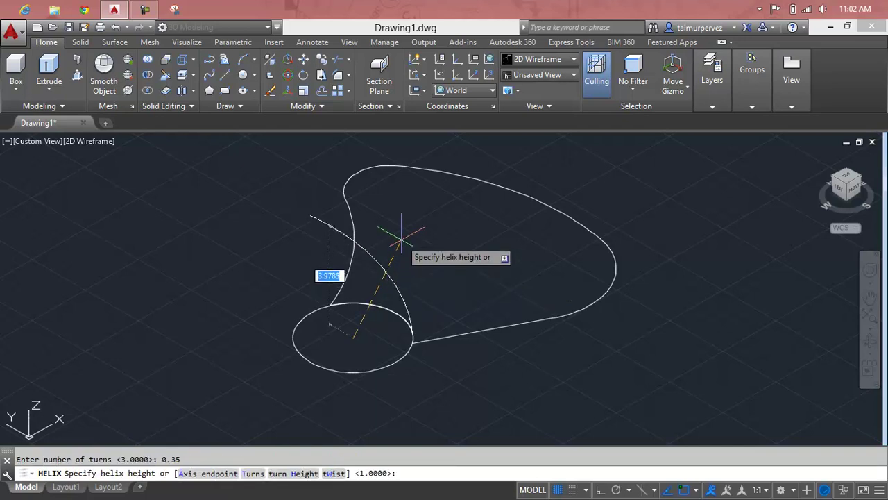
text(5)
key(Return)
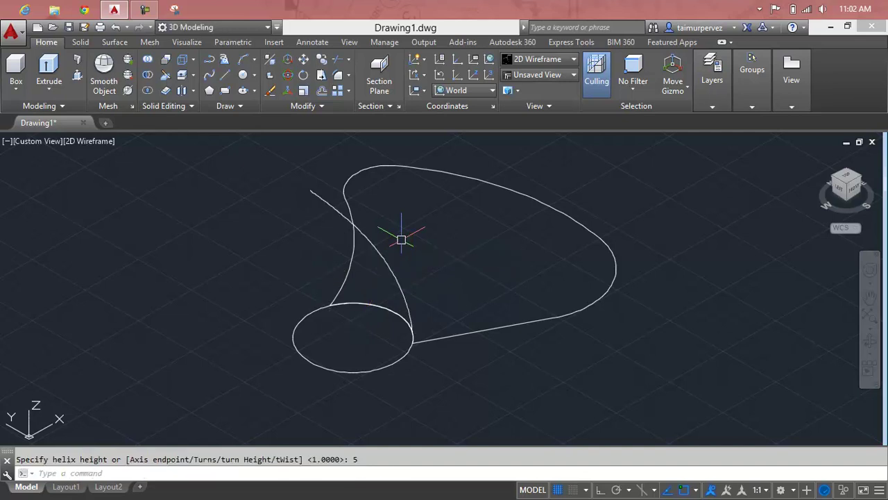
scroll(419, 263, down, 2)
- Orbit the model to view the hub and blade from another angle
key(Escape)
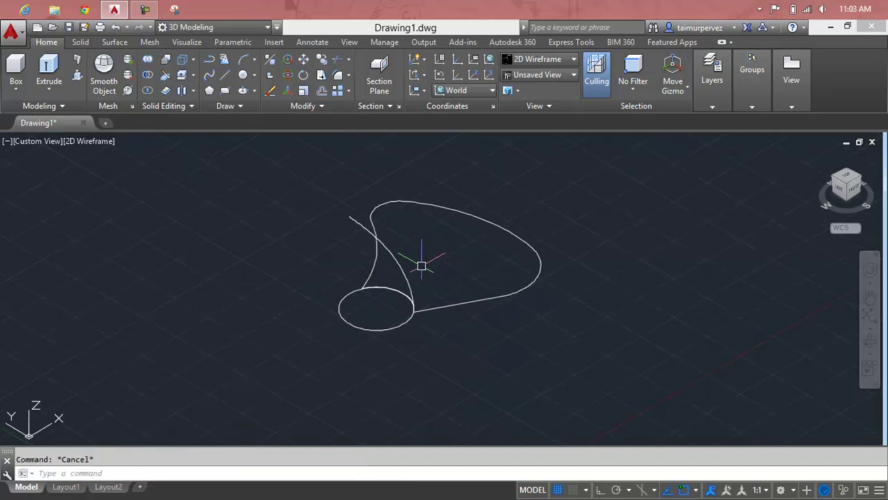
mouse_move(442, 272)
shift+middle_down()
mouse_move(346, 276)
mouse_move(322, 245)
shift+middle_up()
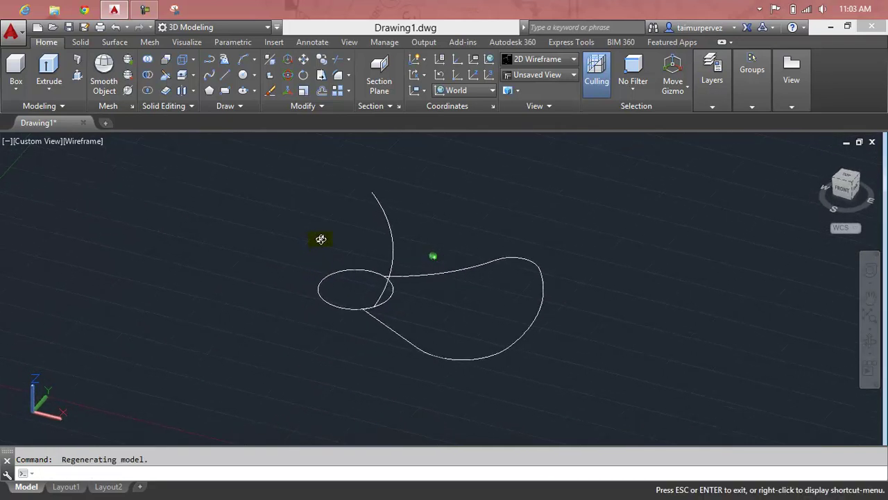
scroll(378, 331, up, 4)
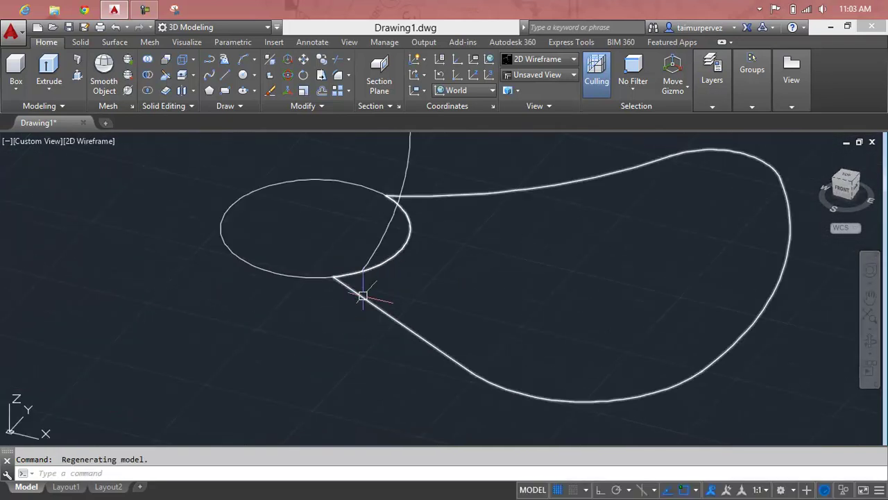
click(397, 229)
click(489, 298)
key(Escape)
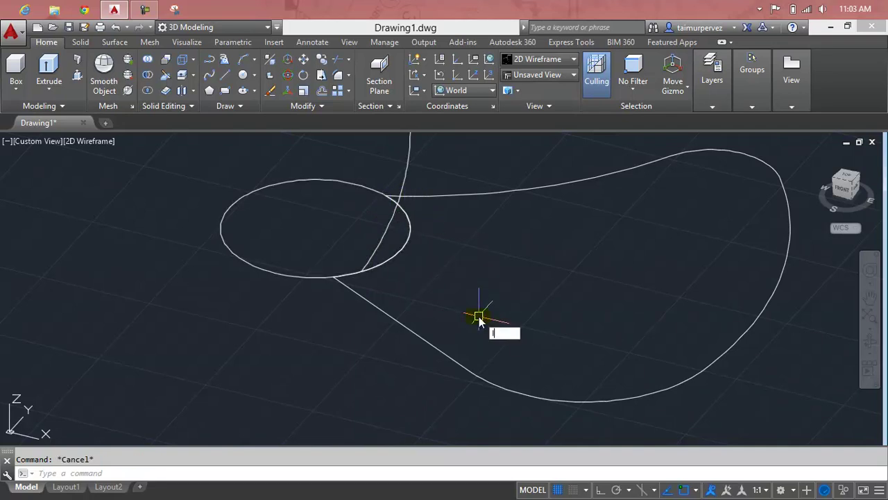
- Draw an ortho-locked line from the hub circle to the blade's outer curve
text(l)
key(Return)
click(363, 271)
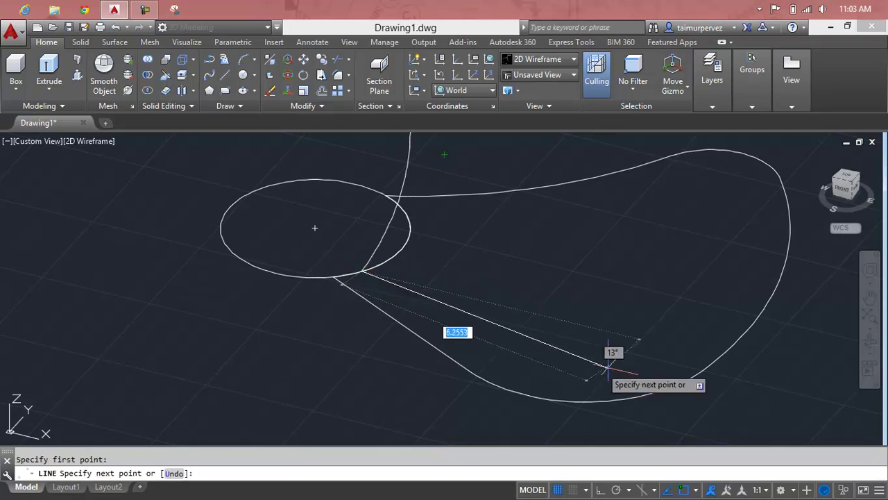
scroll(596, 402, down, 2)
middle_drag(597, 403, 545, 368)
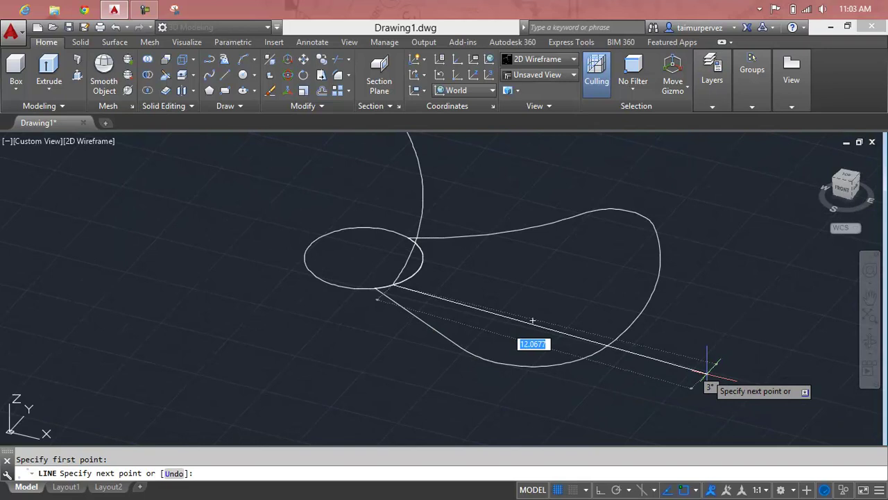
key(F8)
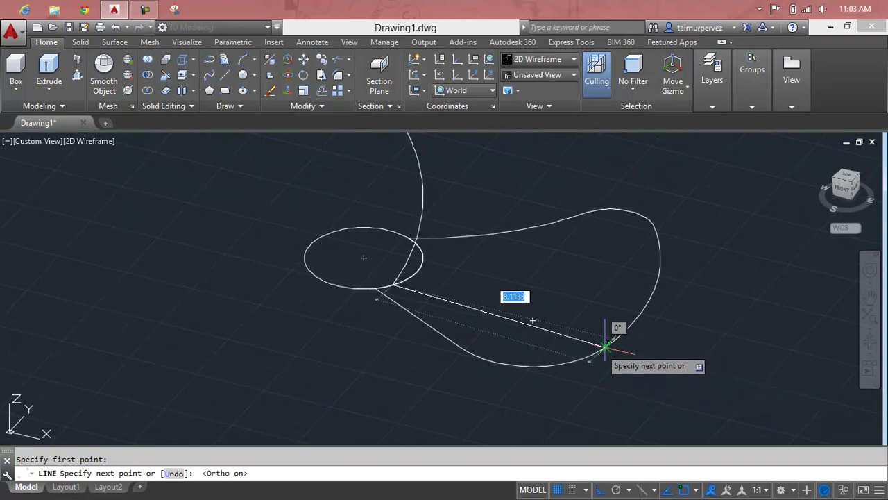
scroll(616, 340, up, 6)
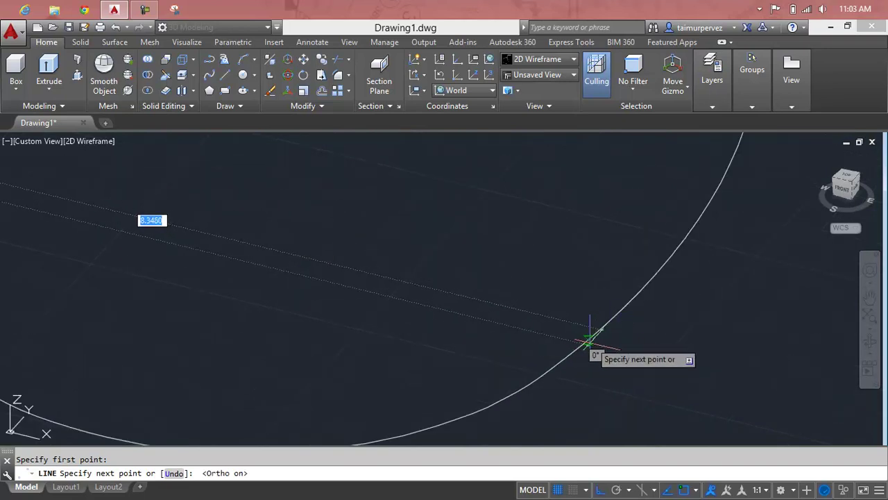
scroll(583, 342, up, 4)
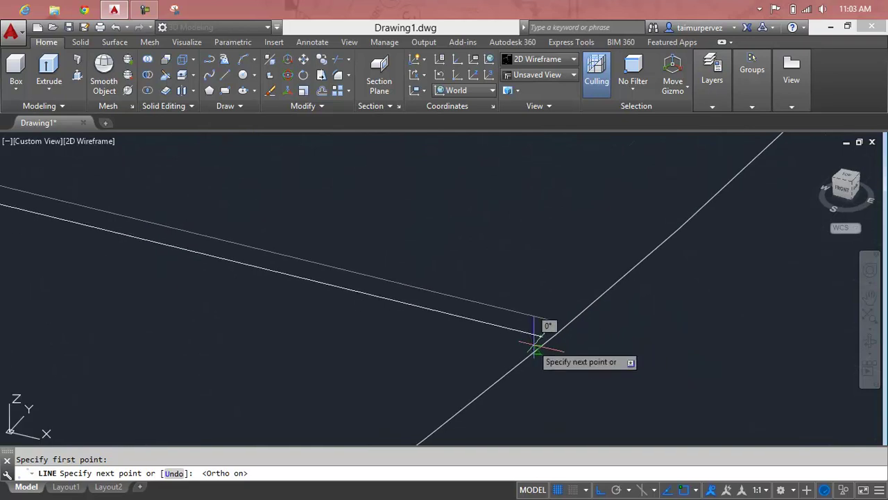
click(548, 340)
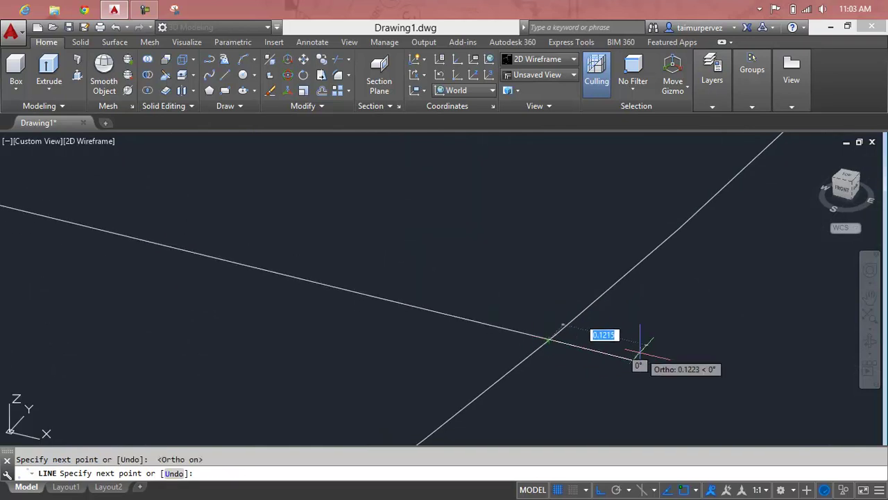
key(Escape)
scroll(639, 359, down, 2)
scroll(637, 375, down, 3)
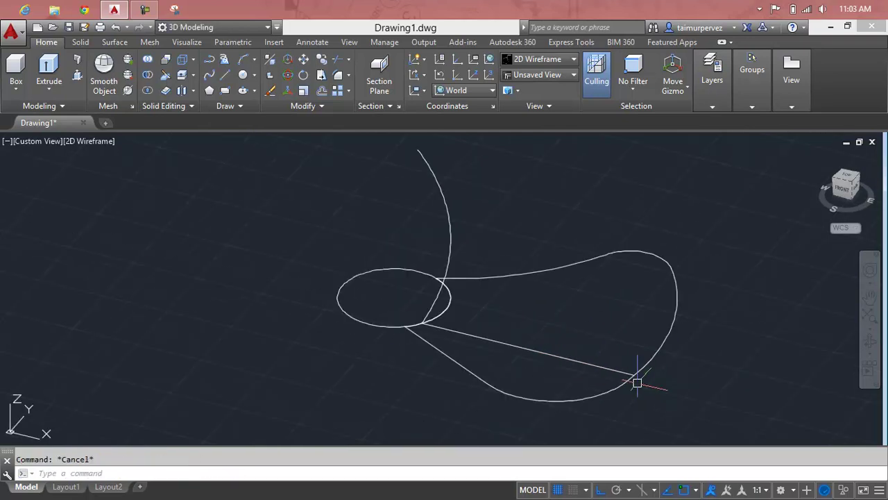
middle_drag(637, 382, 628, 386)
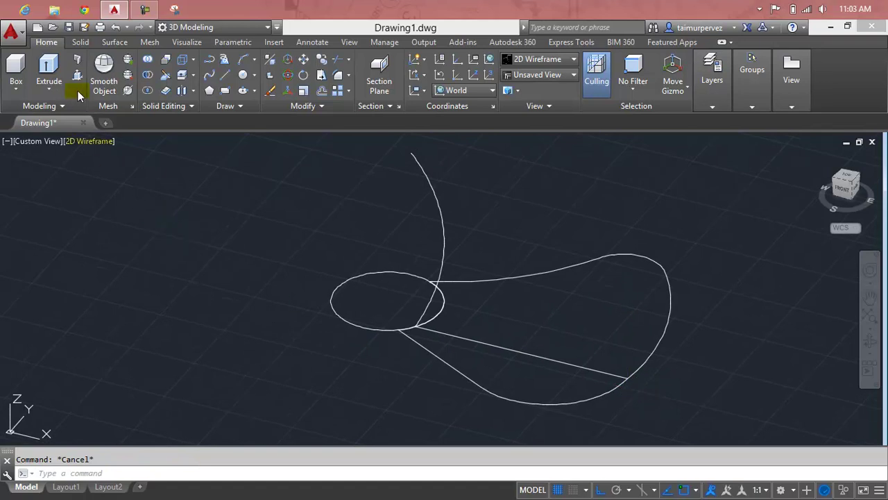
- Sweep the straight line along the arc to create the blade surface
click(59, 86)
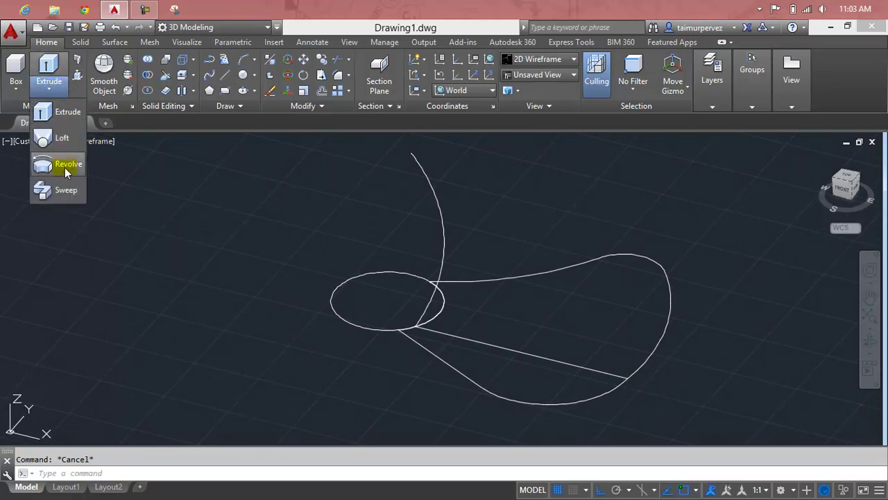
click(61, 194)
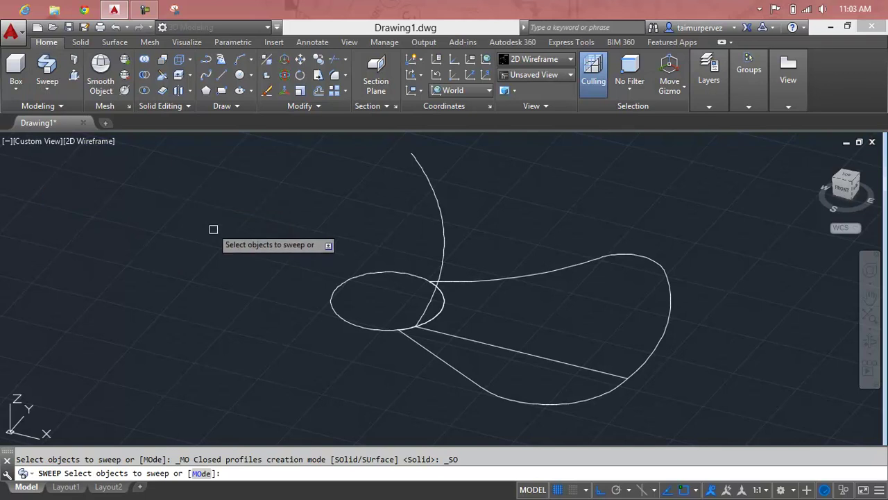
click(497, 347)
key(Return)
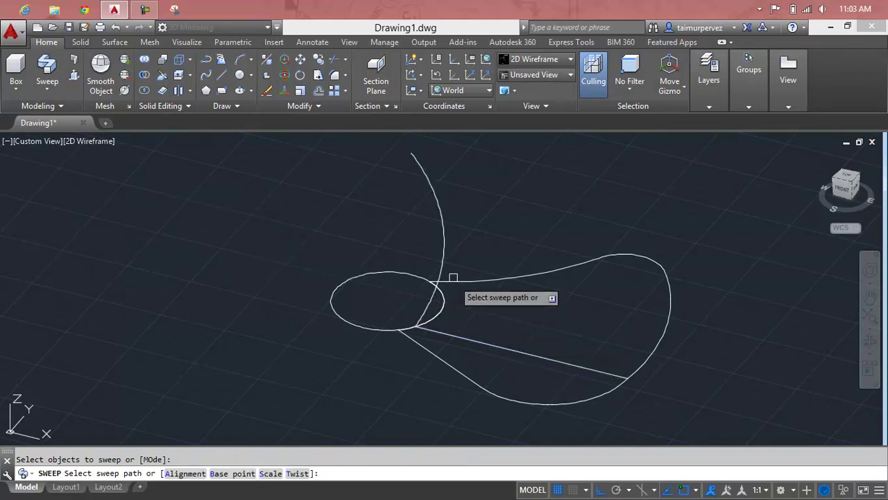
click(446, 264)
scroll(446, 263, down, 3)
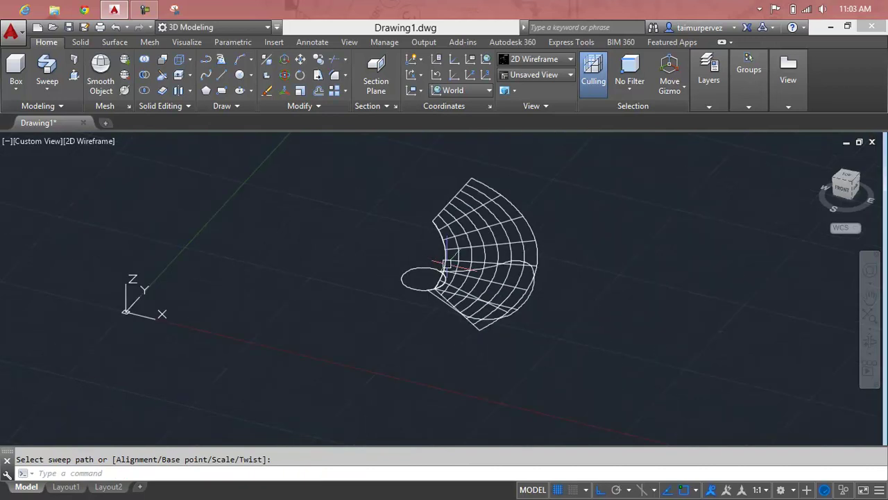
scroll(496, 238, up, 5)
scroll(495, 238, down, 1)
scroll(438, 377, up, 5)
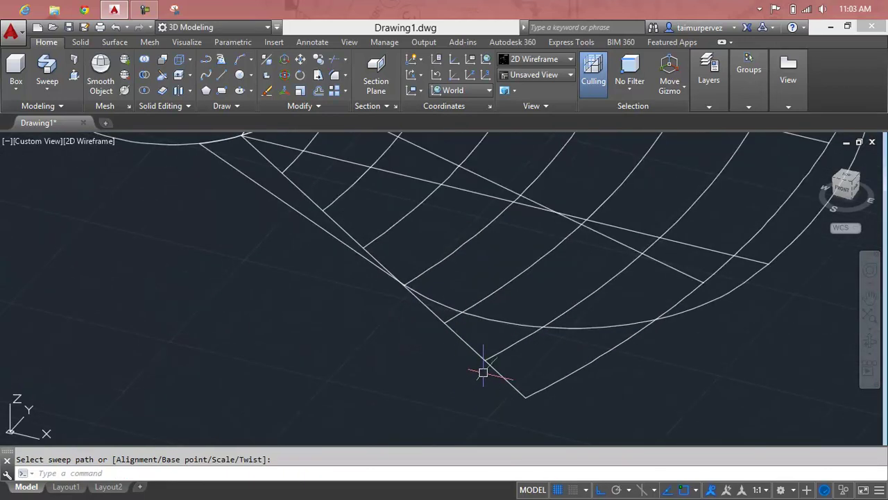
key(Escape)
text(THICK)
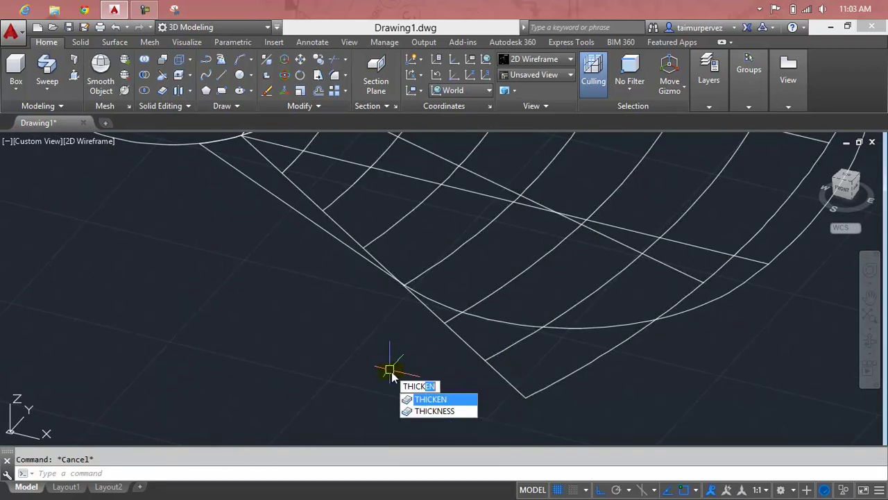
- Thicken the swept surface by 0.2 into a solid blade
click(421, 399)
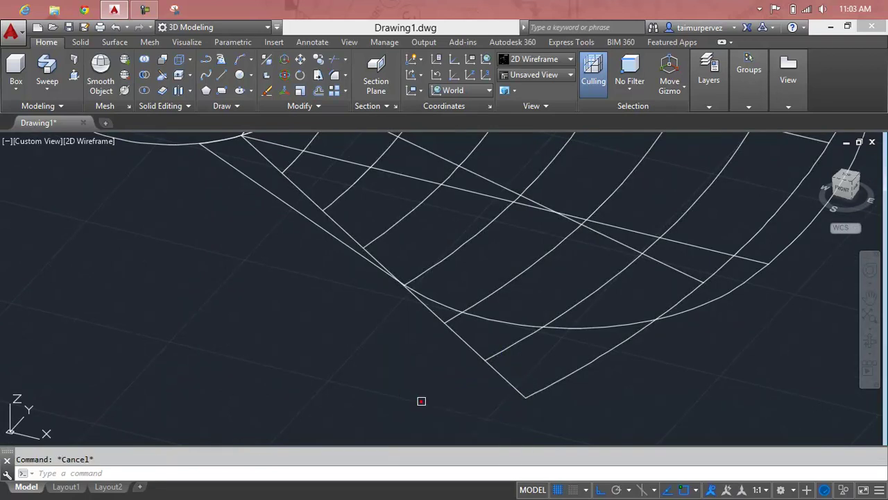
click(469, 350)
key(Return)
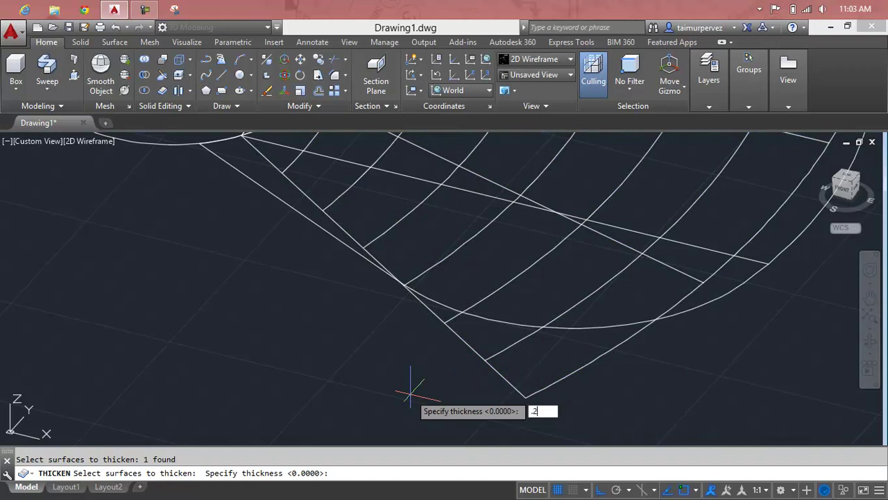
key(Return)
shift+middle_drag(433, 372, 416, 378)
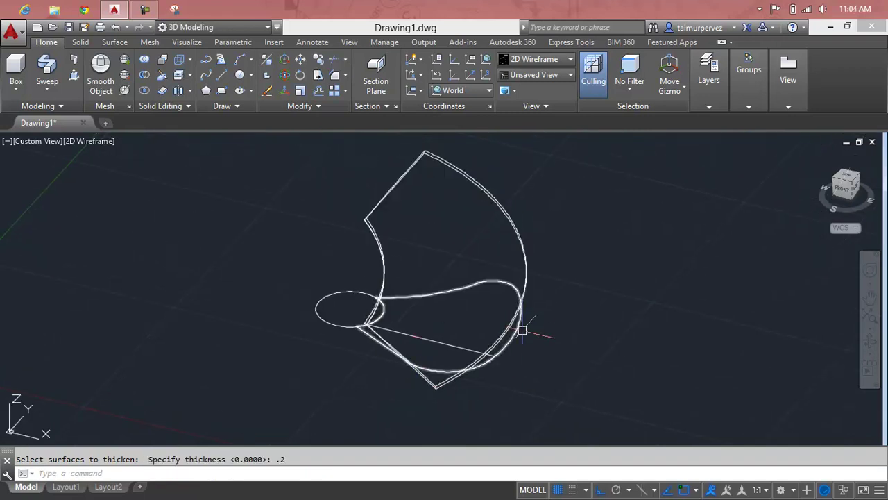
- From a top view, rotate the thickened blade a small free angle about the hub circle's centre
key(Escape)
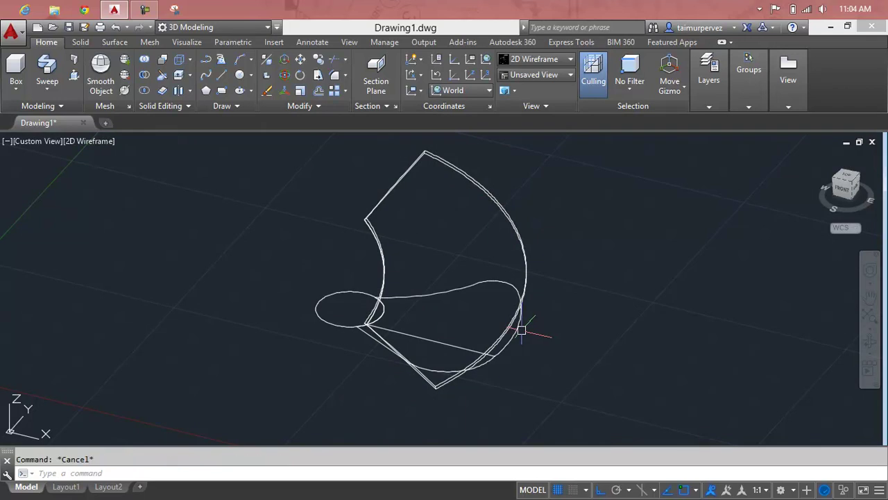
mouse_move(486, 312)
shift+middle_down()
mouse_move(476, 361)
mouse_move(432, 396)
shift+middle_up()
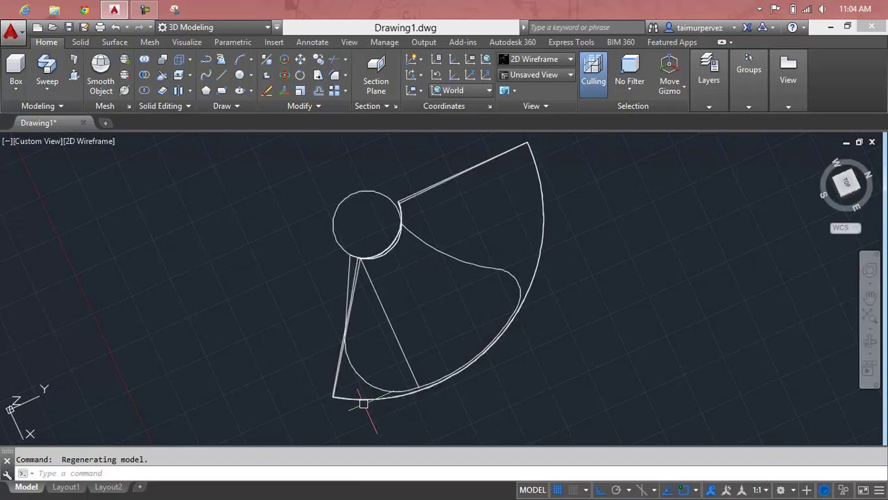
key(Escape)
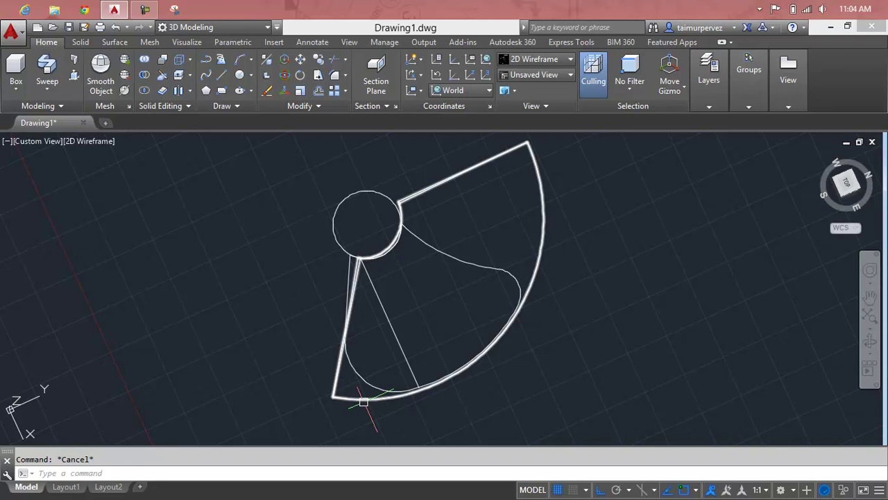
text(o)
key(Return)
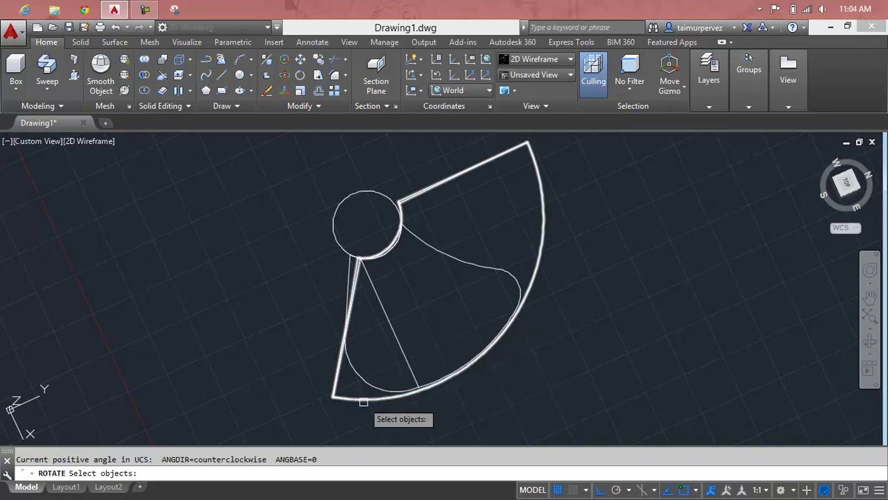
click(363, 401)
key(Return)
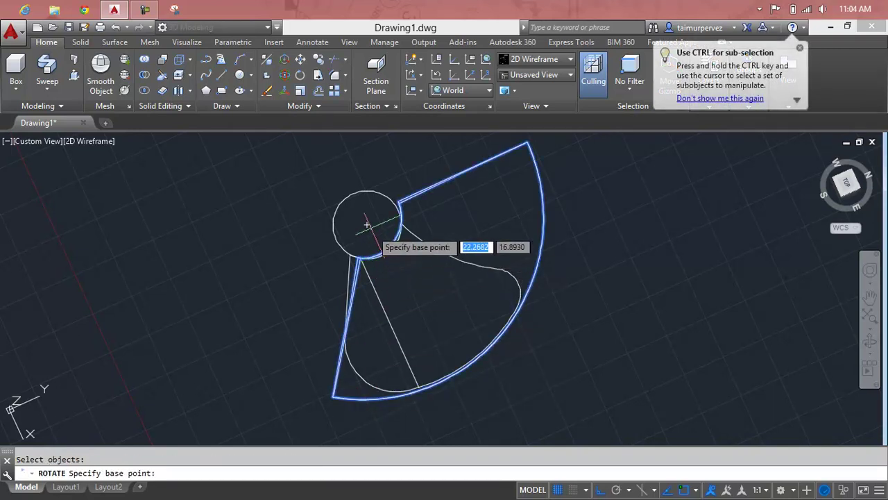
click(367, 223)
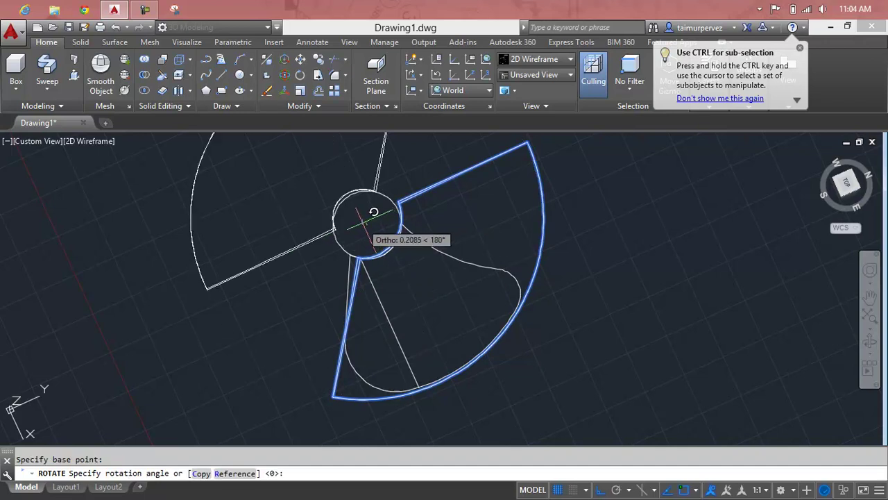
key(F8)
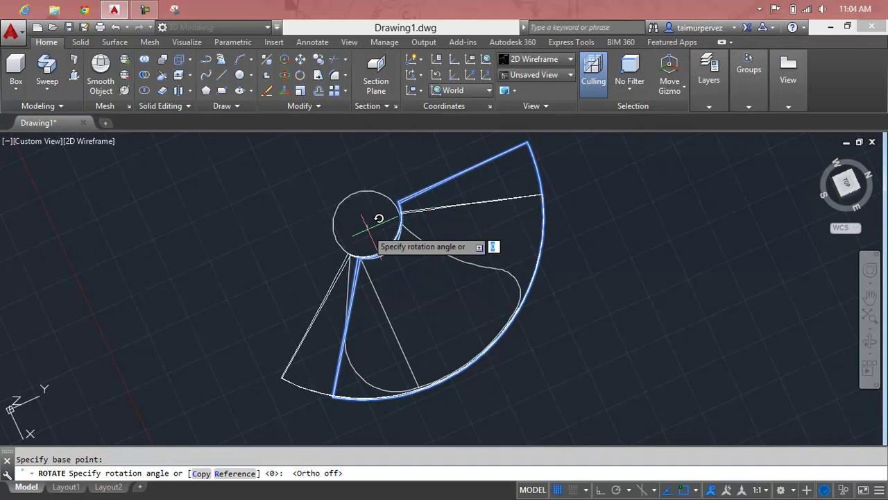
key(Return)
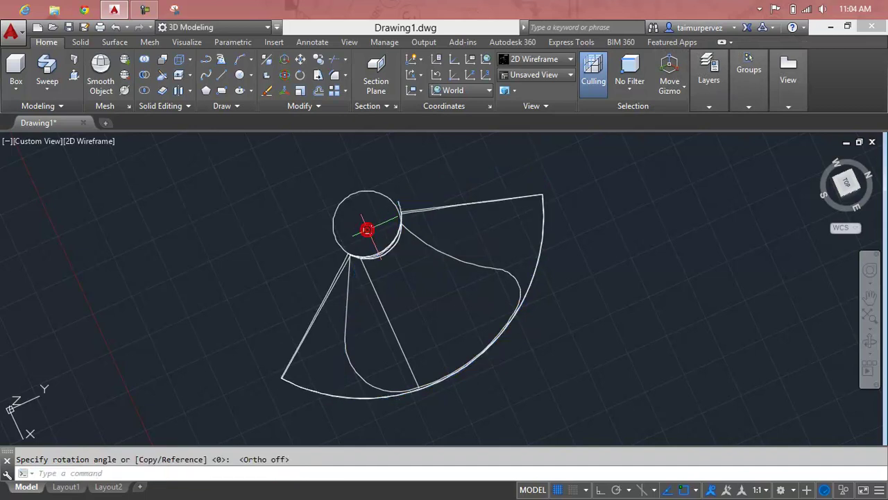
key(Escape)
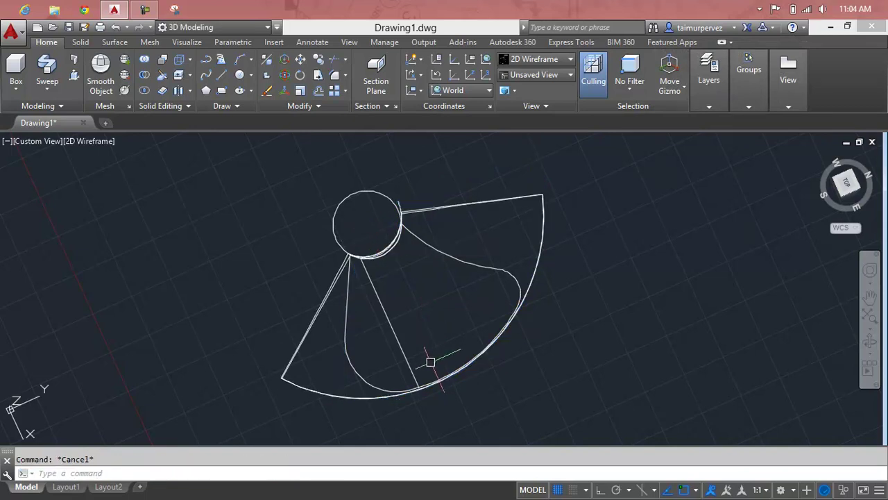
shift+middle_drag(454, 386, 460, 312)
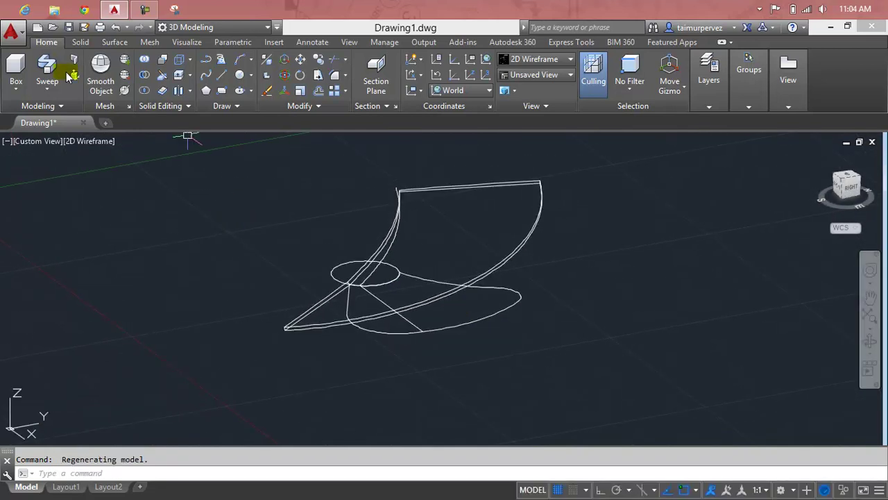
- Extrude the flat blade outline upward into a tall solid
click(47, 88)
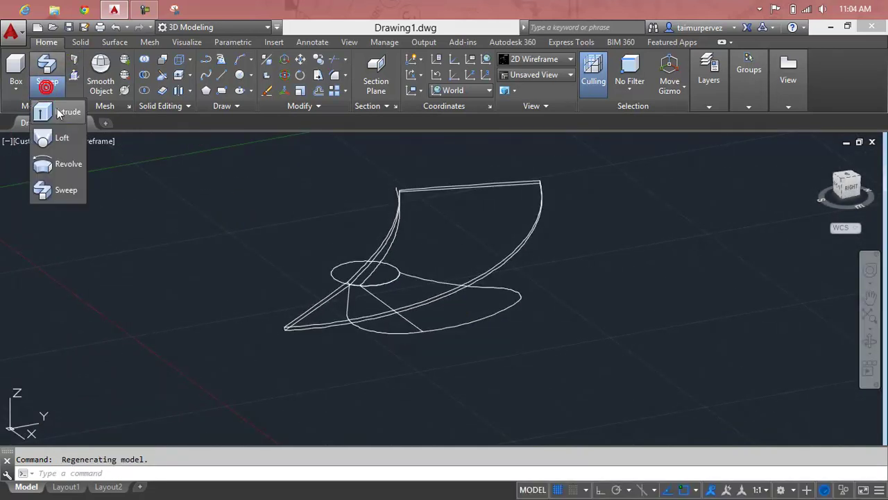
click(61, 114)
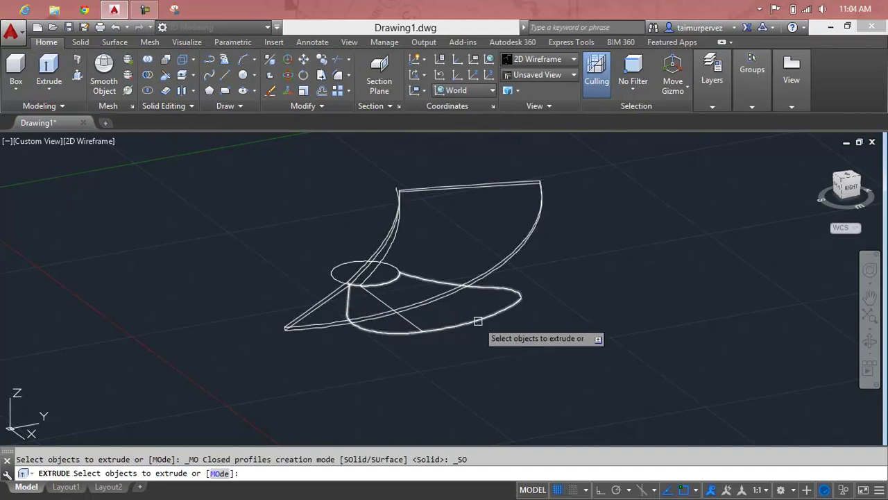
click(477, 321)
key(Return)
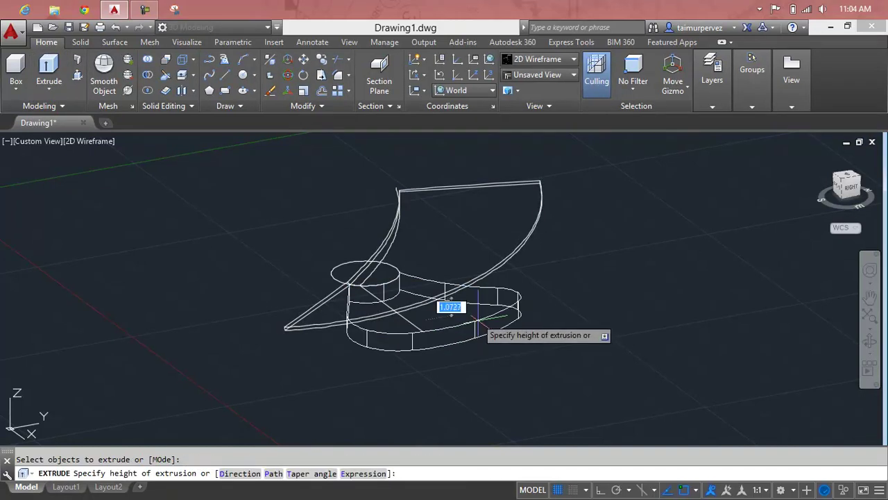
scroll(416, 184, down, 3)
middle_drag(412, 186, 409, 258)
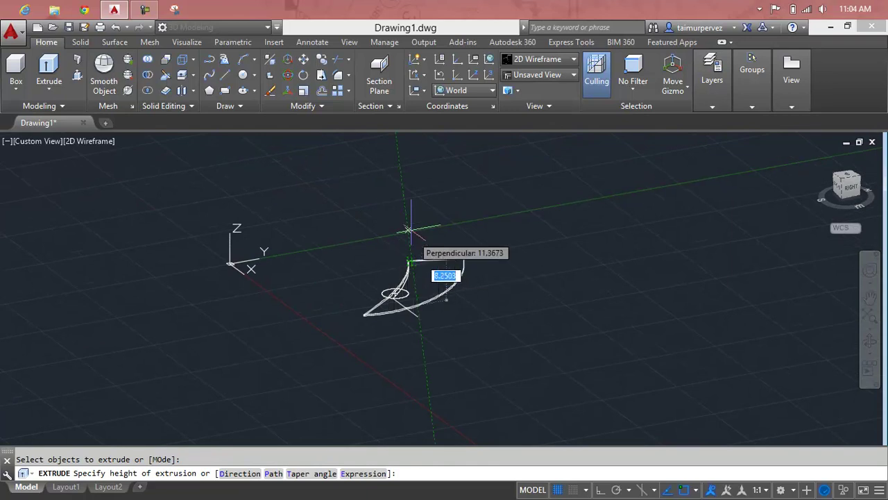
click(410, 220)
key(Return)
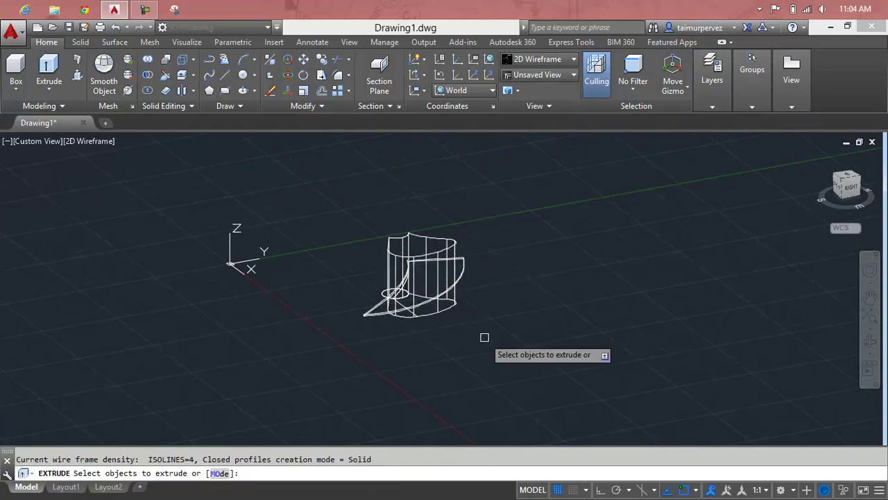
key(Escape)
scroll(447, 287, up, 3)
scroll(447, 286, up, 2)
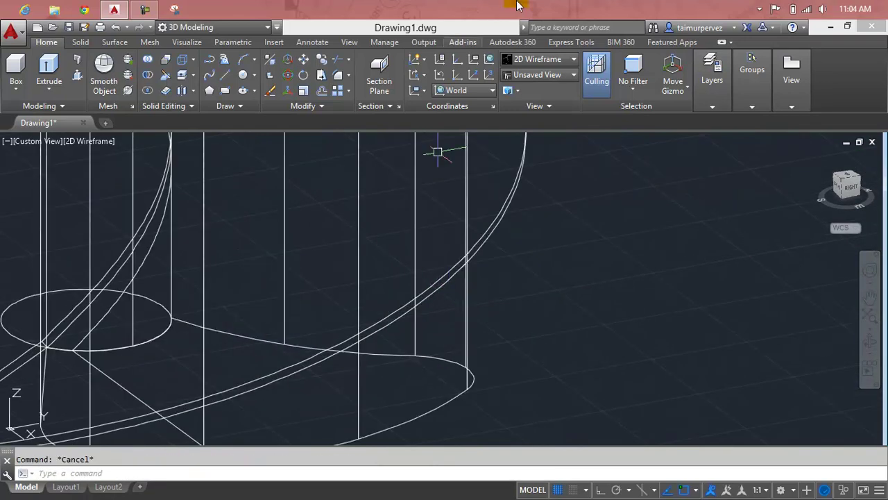
- Switch to the Realistic visual style and view the whole cylinder and fin
click(540, 63)
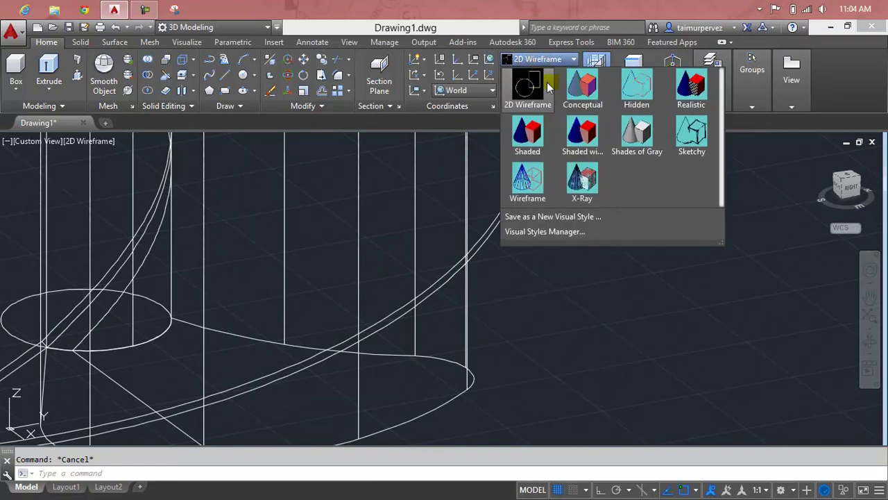
click(690, 97)
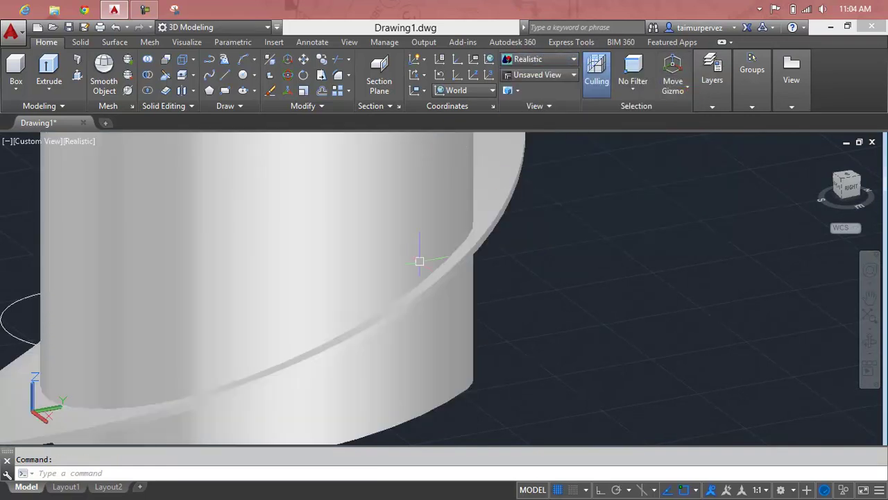
shift+middle_drag(386, 324, 396, 340)
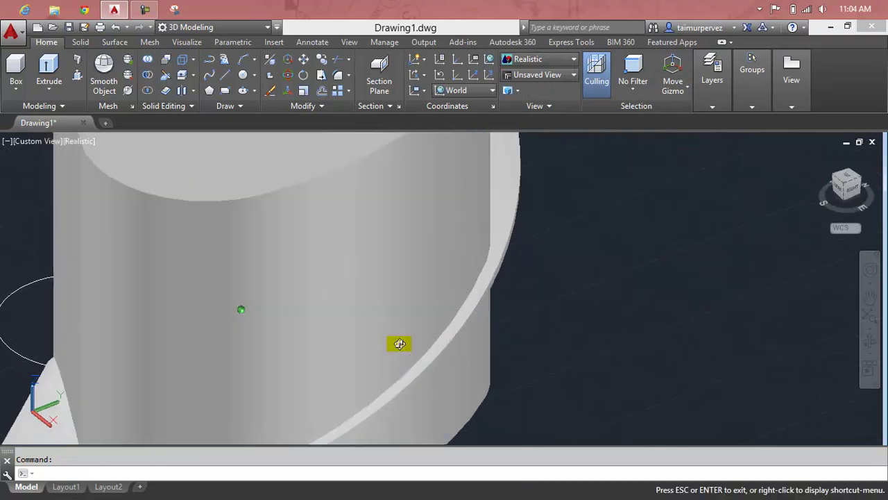
scroll(398, 343, up, 5)
scroll(375, 202, down, 3)
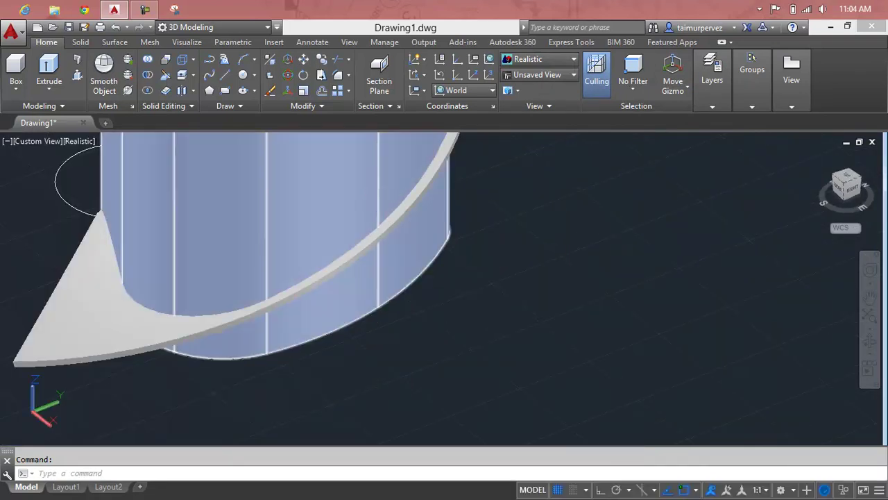
scroll(456, 247, down, 2)
shift+middle_drag(456, 248, 426, 336)
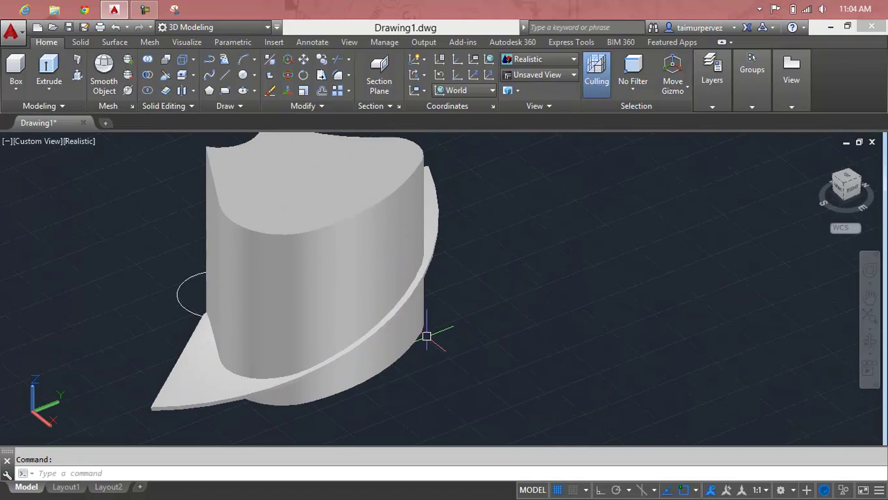
- Try subtracting between the curved fin and the extruded solid, then cancel
text(Su)
key(Return)
click(396, 317)
key(Return)
key(Escape)
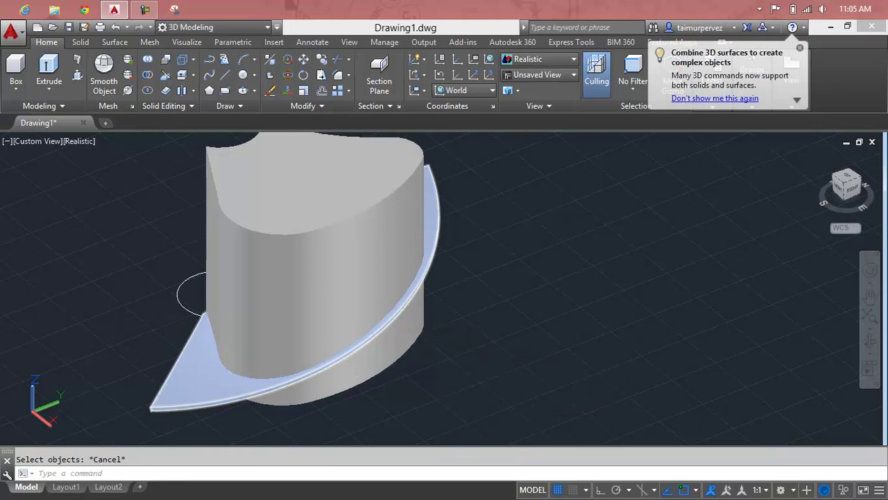
key(BackSpace)
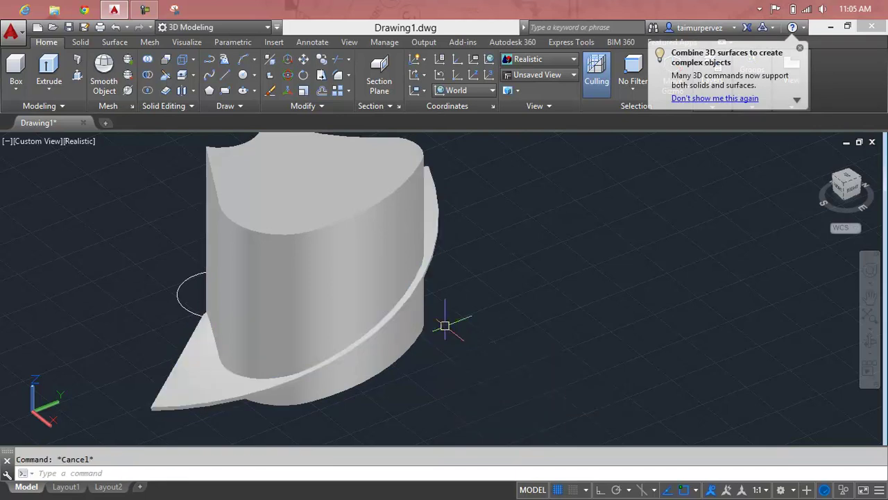
text(su)
key(Return)
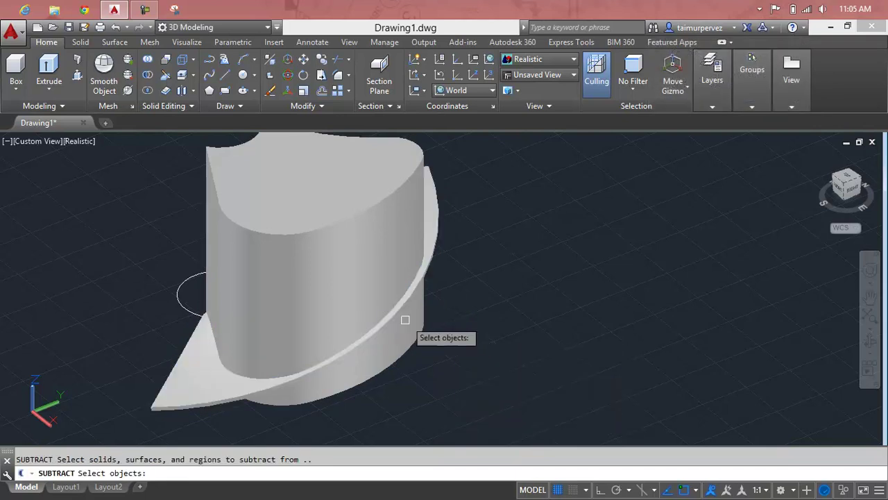
click(392, 317)
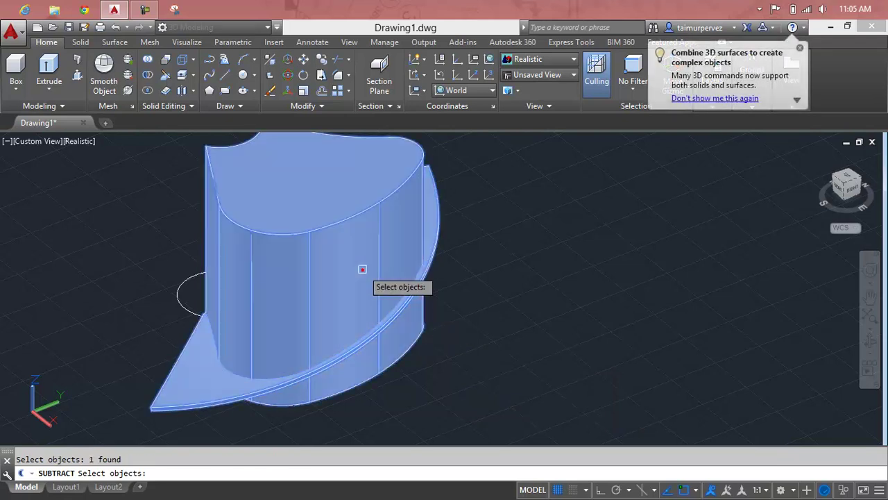
click(362, 269)
key(Return)
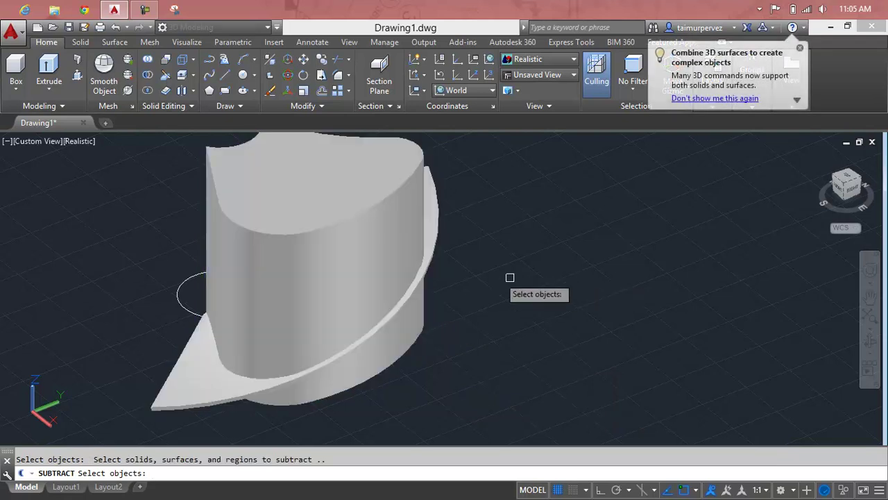
key(Escape)
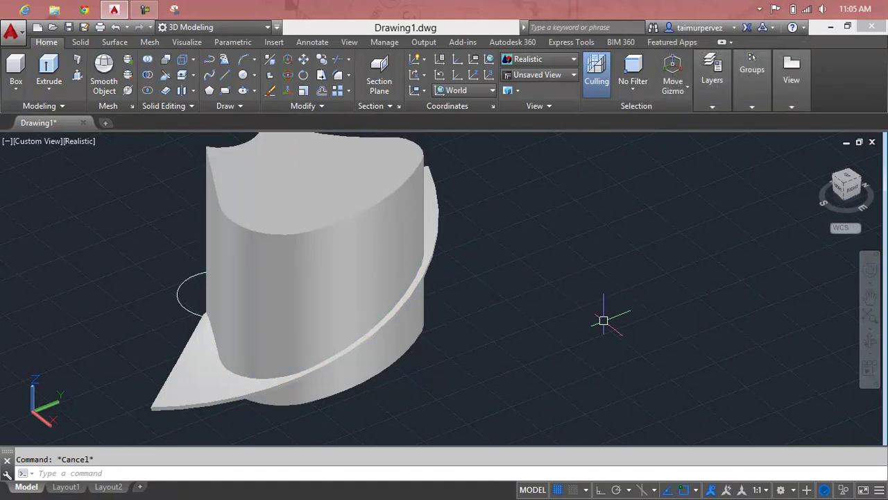
- Intersect the curved fin with the extruded solid, leaving only the curved blade
text(n)
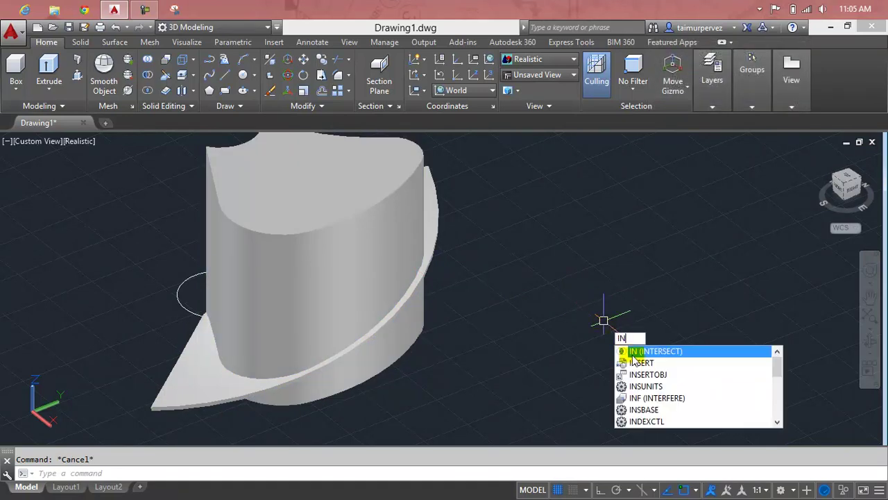
click(633, 353)
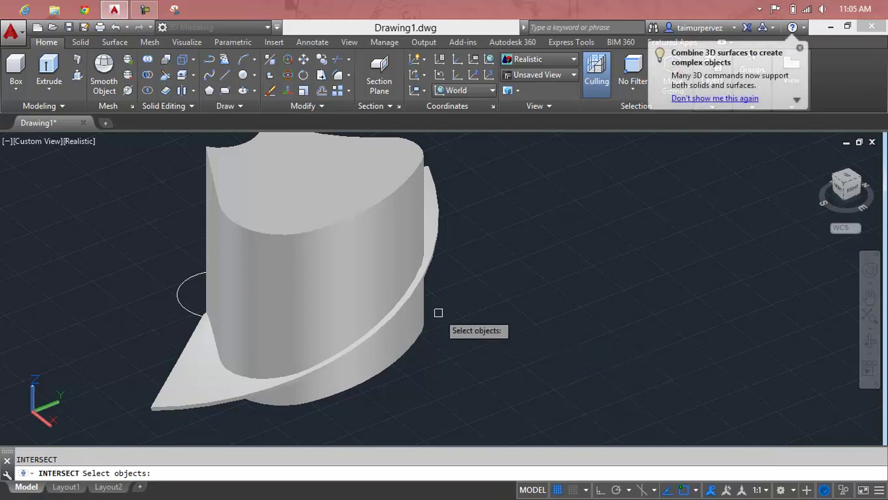
click(396, 313)
click(378, 271)
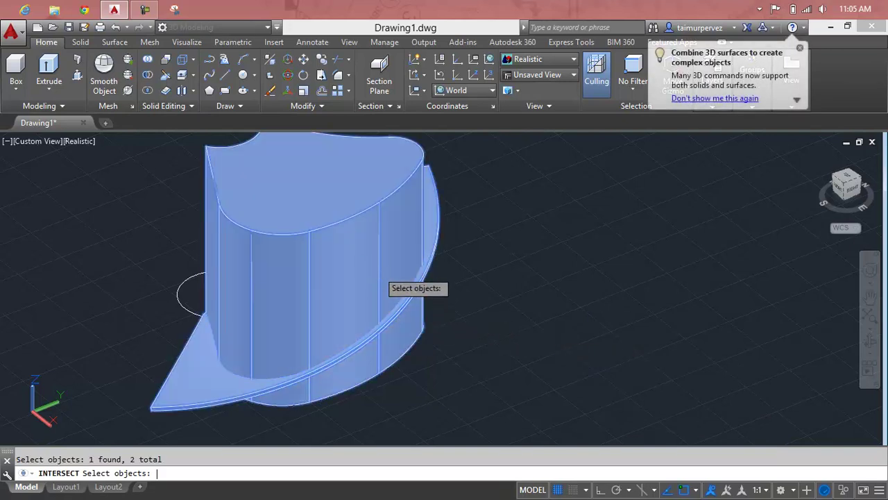
key(Return)
key(Escape)
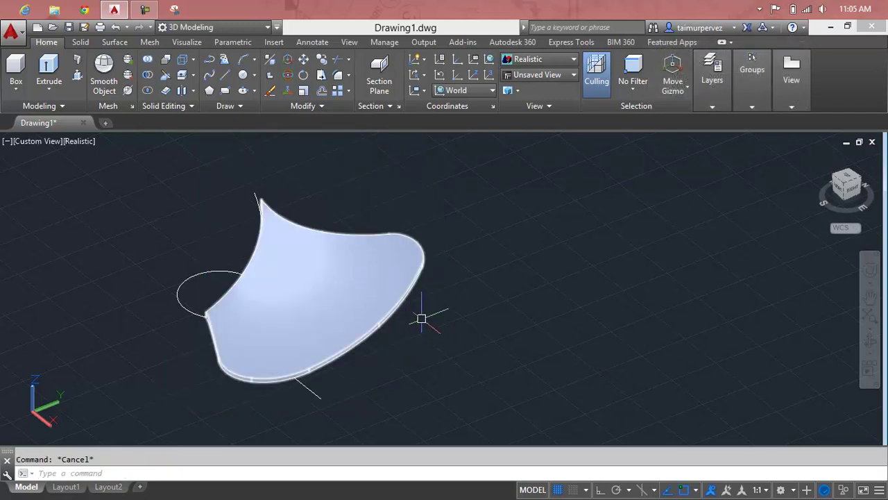
- Press-pull the hub circle up to the blade's top tip to form a cylinder
mouse_move(411, 368)
shift+middle_down()
mouse_move(574, 354)
mouse_move(530, 392)
shift+middle_up()
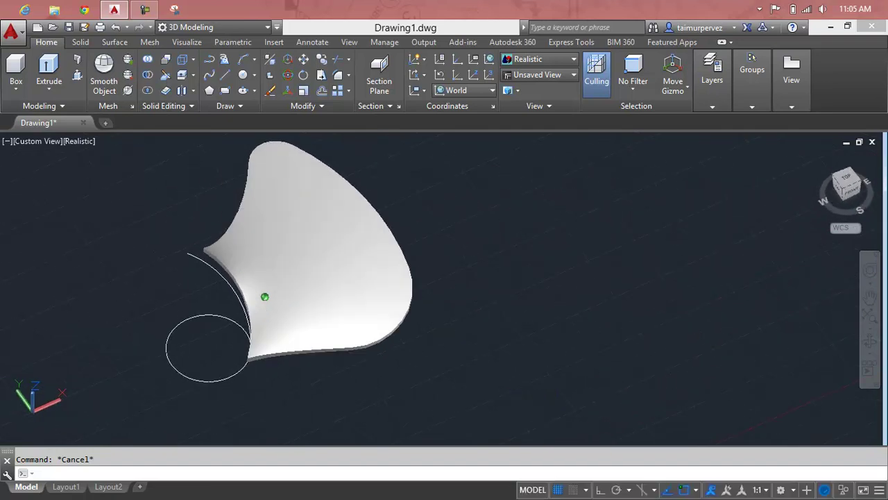
scroll(155, 205, up, 2)
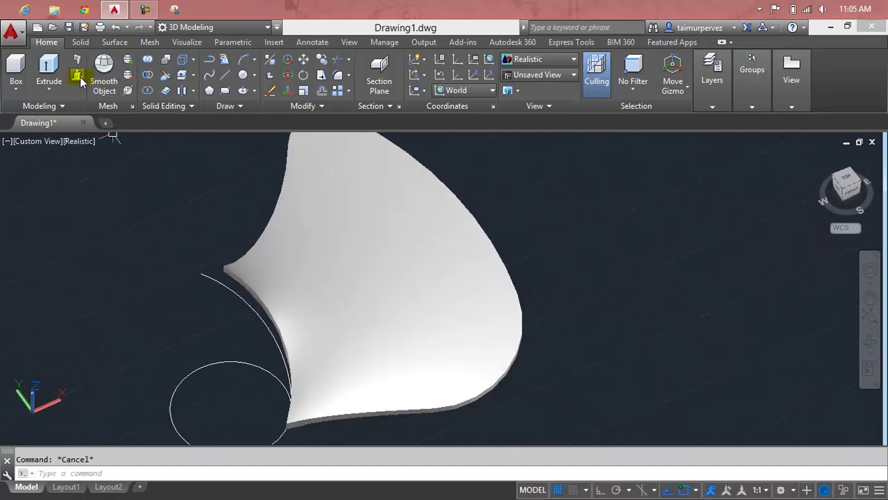
click(78, 77)
click(247, 412)
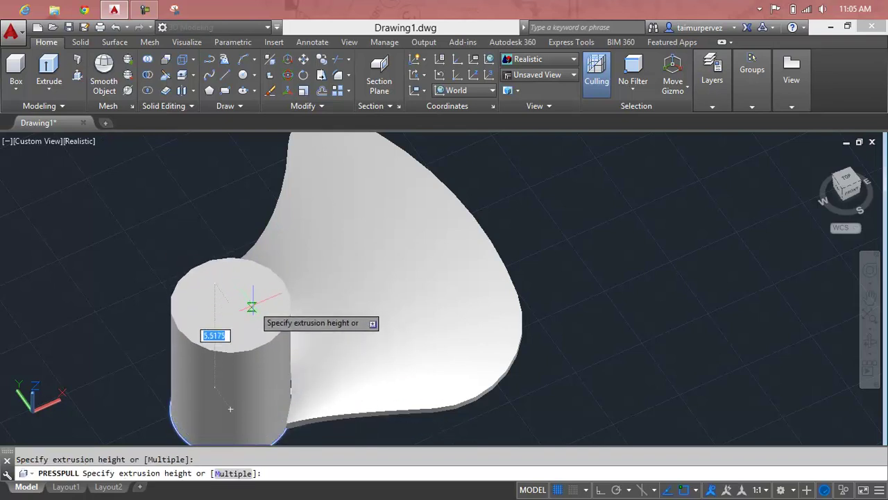
mouse_move(248, 307)
shift+middle_down()
mouse_move(188, 315)
mouse_move(206, 269)
shift+middle_up()
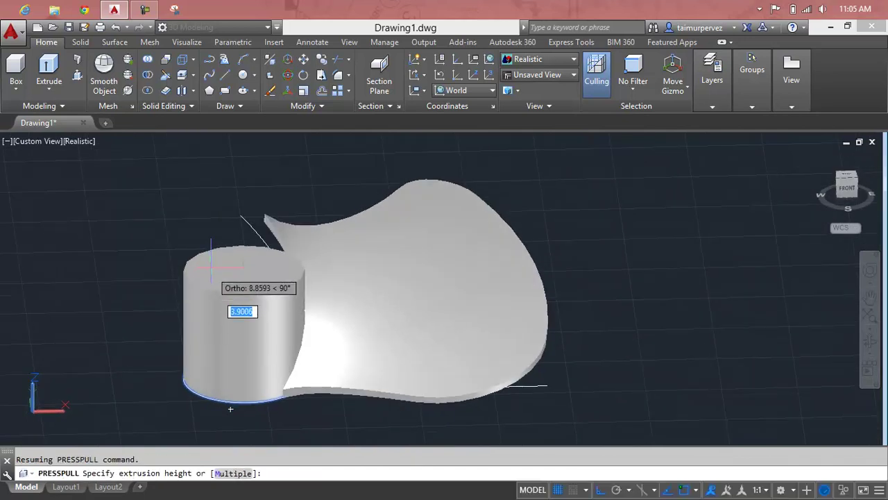
mouse_move(221, 232)
shift+middle_down()
mouse_move(277, 288)
mouse_move(329, 291)
mouse_move(462, 275)
mouse_move(491, 243)
shift+middle_up()
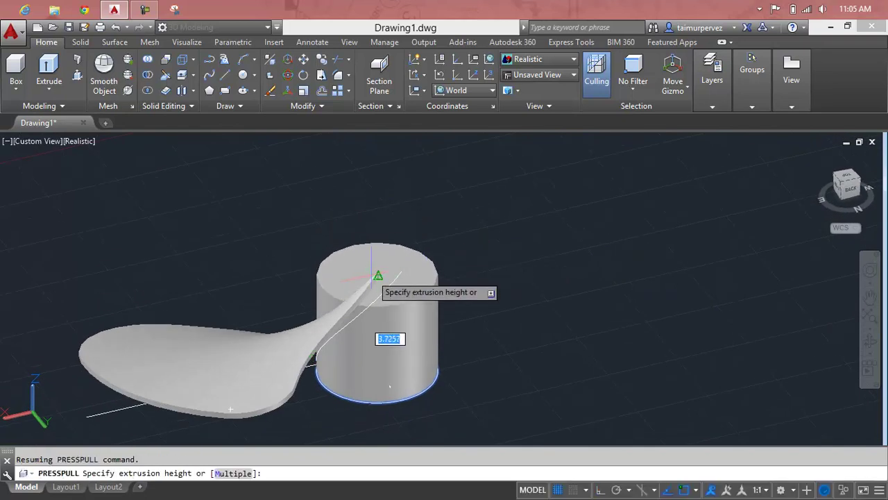
scroll(380, 276, up, 2)
scroll(385, 273, up, 2)
scroll(392, 267, up, 2)
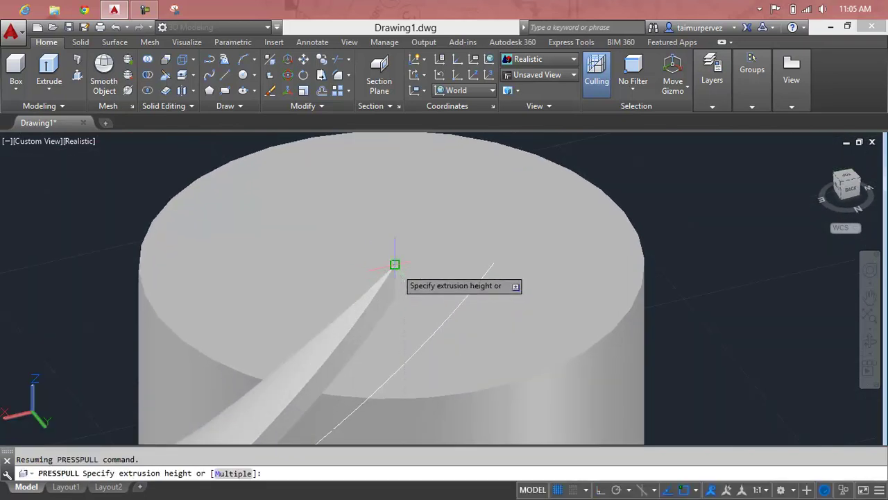
click(392, 266)
scroll(430, 266, down, 3)
scroll(428, 277, down, 3)
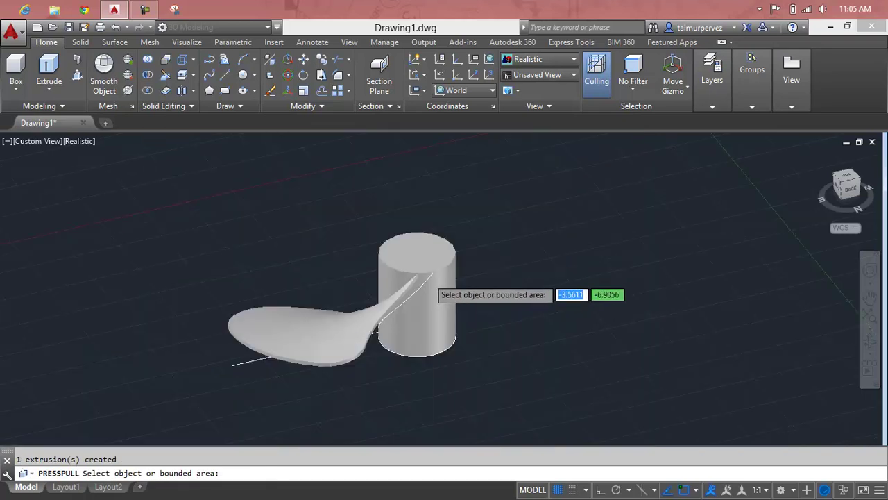
key(Escape)
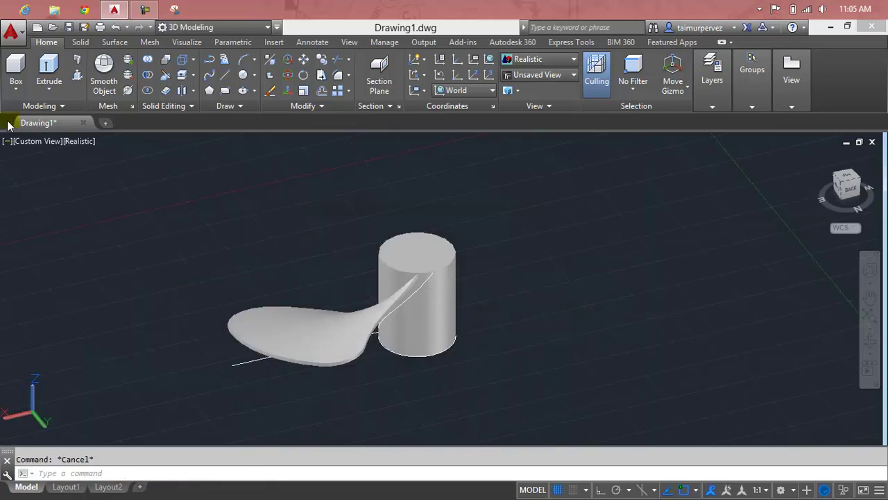
- Create a sphere centred on top of the hub to cap it as a dome
click(16, 88)
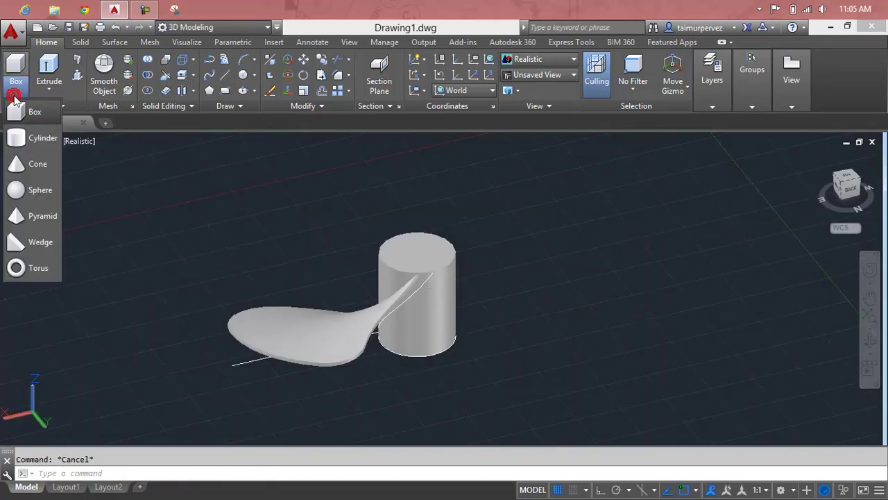
click(20, 191)
scroll(403, 247, up, 3)
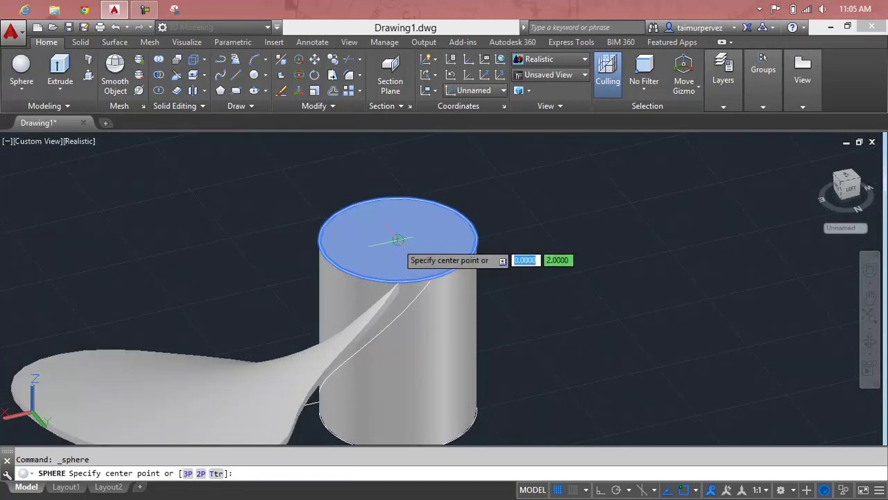
click(397, 242)
scroll(399, 281, up, 3)
click(399, 281)
scroll(445, 268, down, 4)
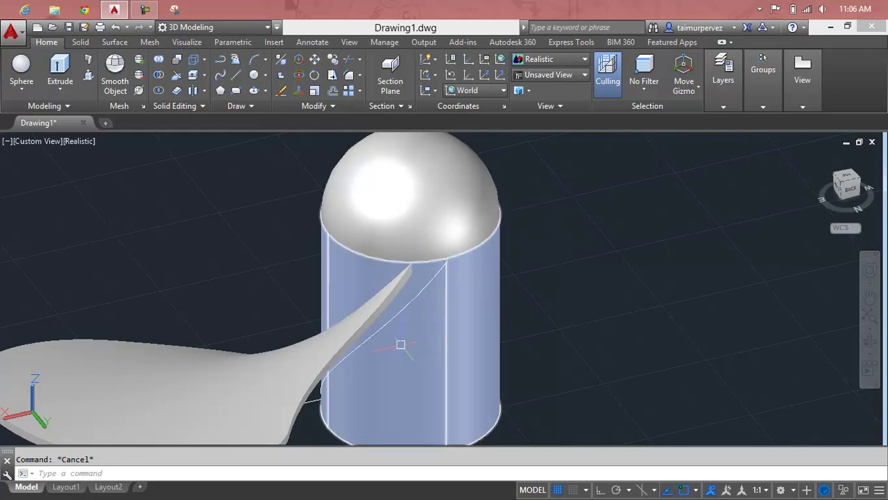
mouse_move(391, 359)
shift+middle_down()
mouse_move(608, 341)
mouse_move(668, 353)
mouse_move(764, 291)
mouse_move(779, 353)
shift+middle_up()
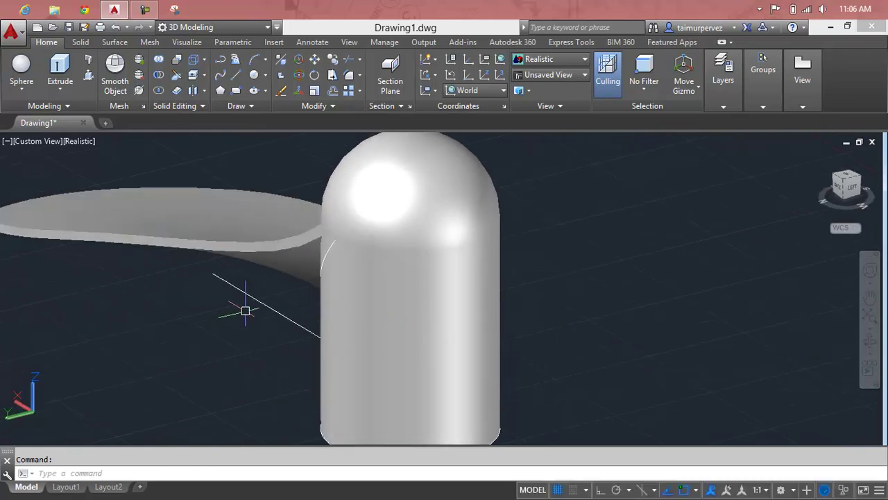
- Delete the stray line and arc at the blade root, restoring the accidentally erased dome
click(275, 308)
key(Delete)
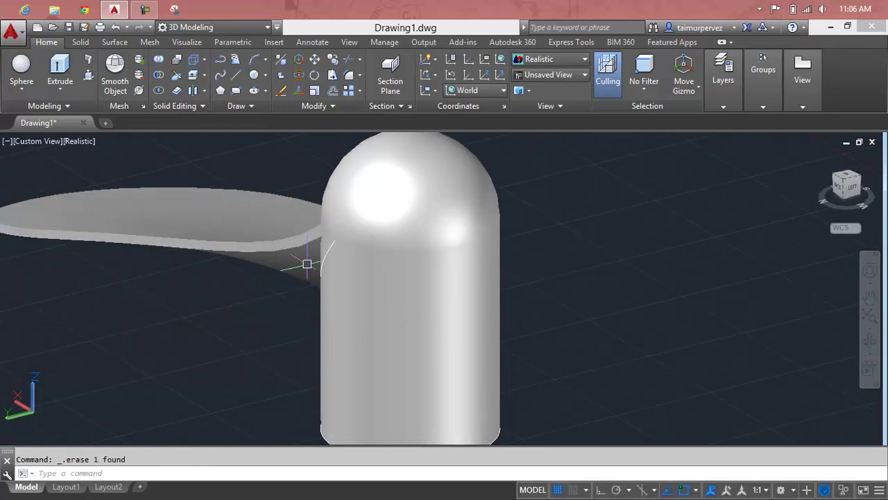
click(331, 247)
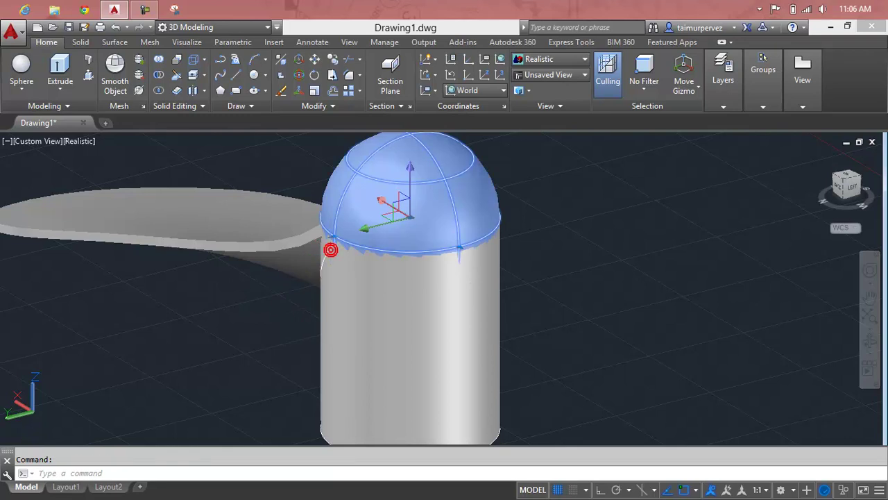
key(Delete)
key(ctrl+z)
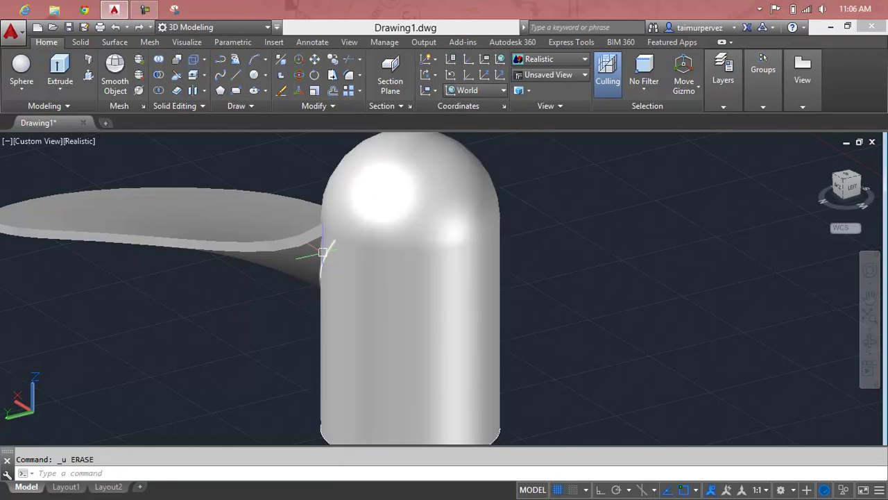
click(323, 252)
key(Delete)
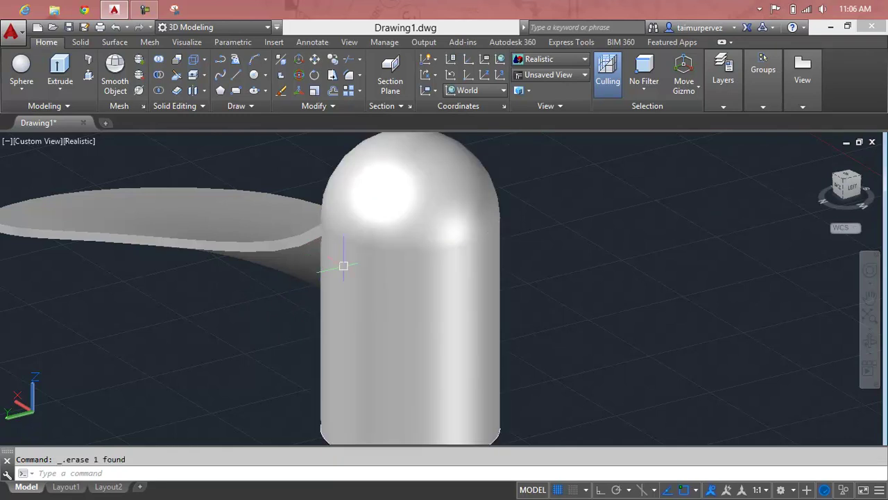
mouse_move(453, 349)
shift+middle_down()
mouse_move(254, 390)
mouse_move(243, 301)
mouse_move(264, 363)
shift+middle_up()
shift+middle_drag(420, 310, 575, 382)
scroll(396, 323, down, 5)
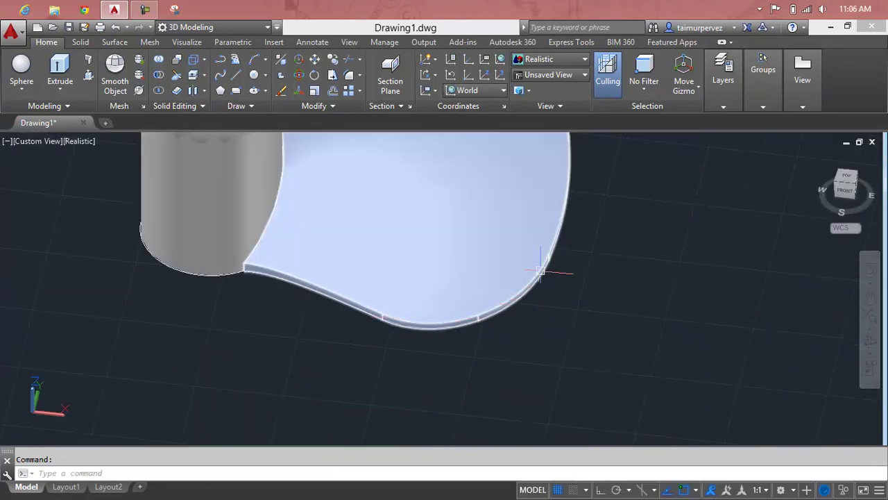
scroll(377, 295, up, 2)
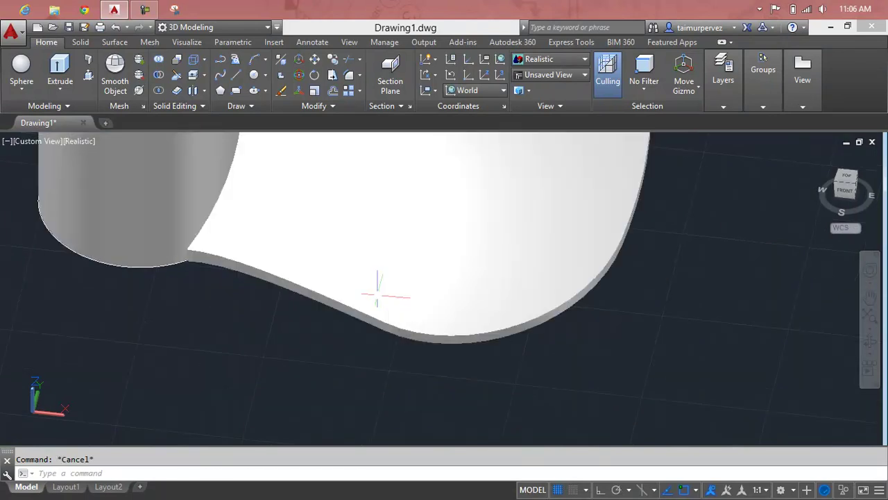
text(f)
key(Return)
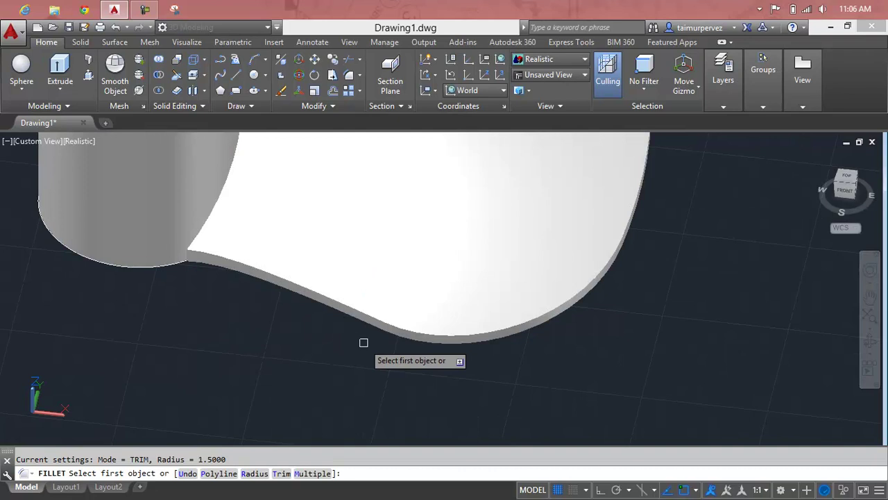
text(3)
key(Return)
click(298, 287)
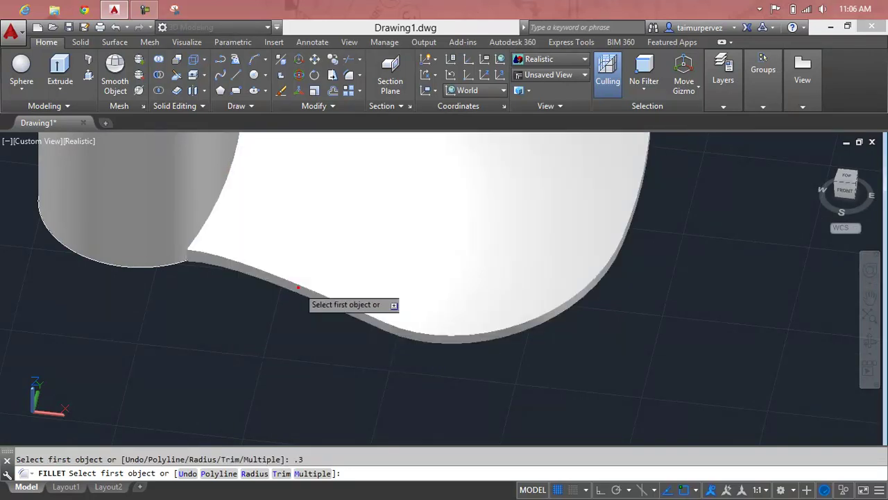
key(Return)
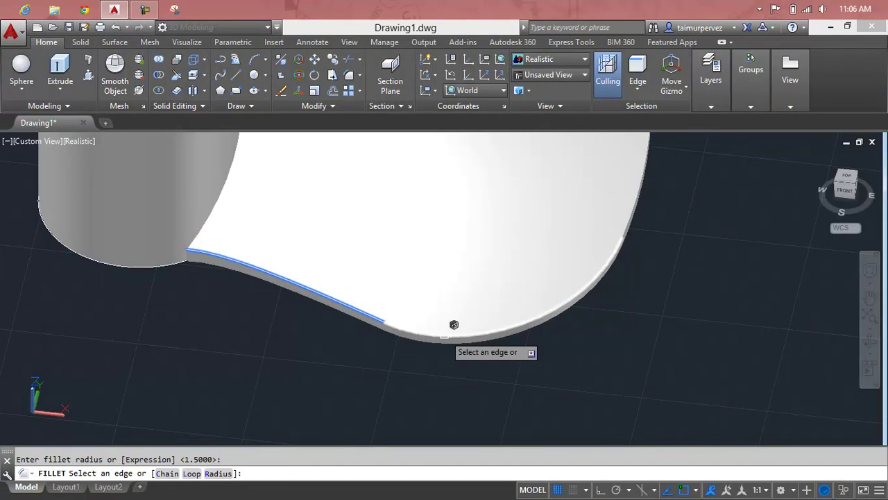
key(Escape)
text(f)
key(Return)
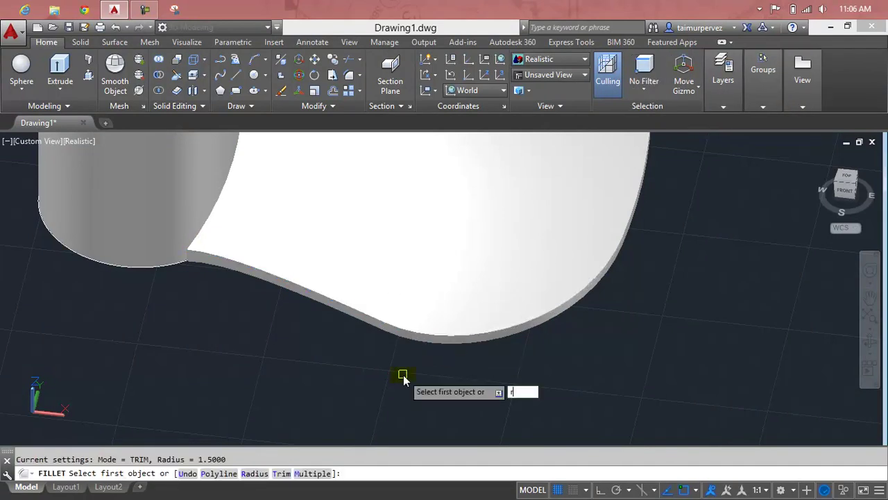
text(r)
key(Return)
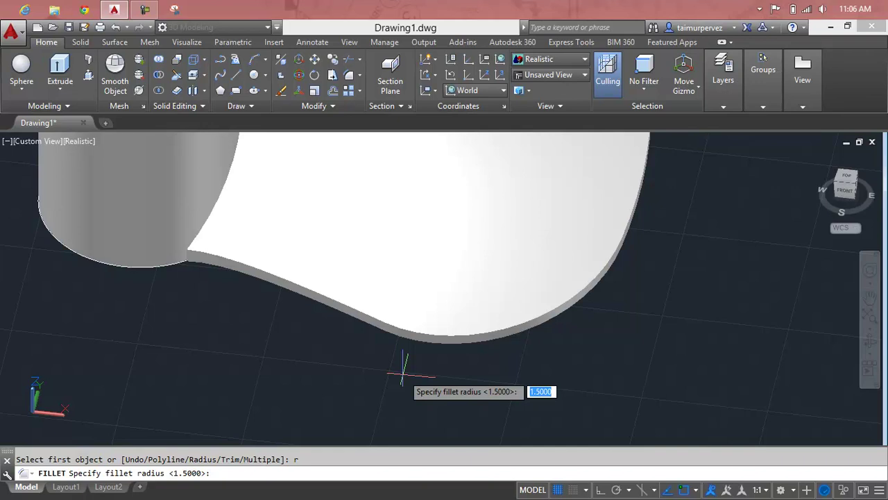
text(2)
key(Return)
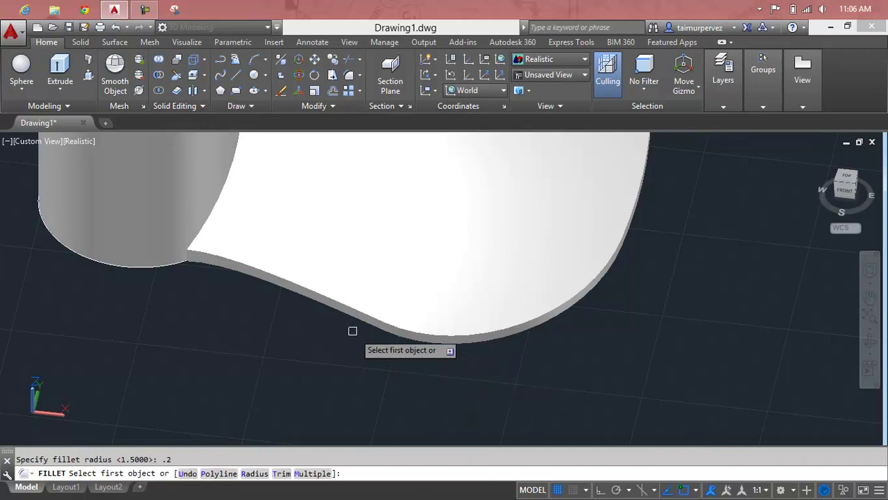
click(344, 309)
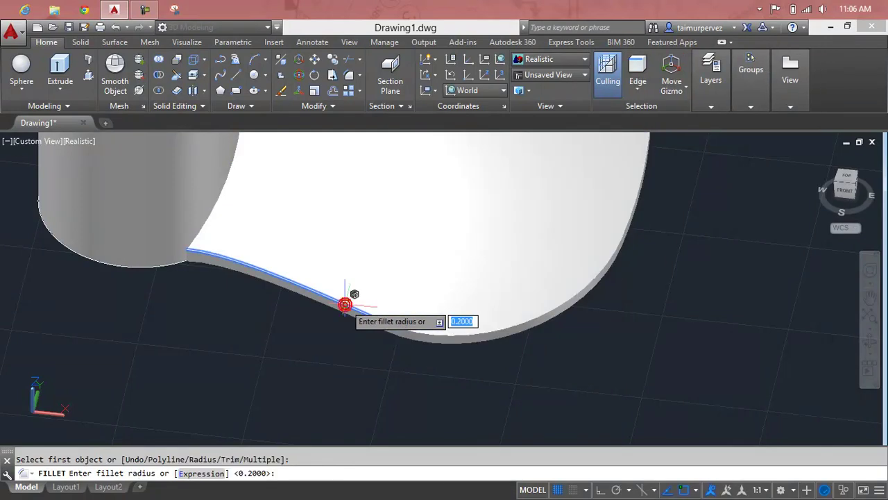
key(Return)
click(423, 334)
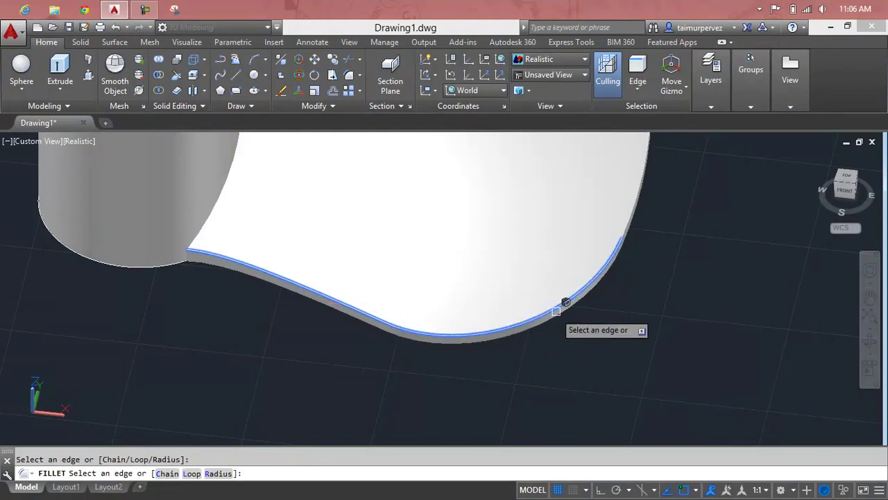
mouse_move(573, 298)
middle_down()
mouse_move(489, 376)
mouse_move(384, 396)
middle_up()
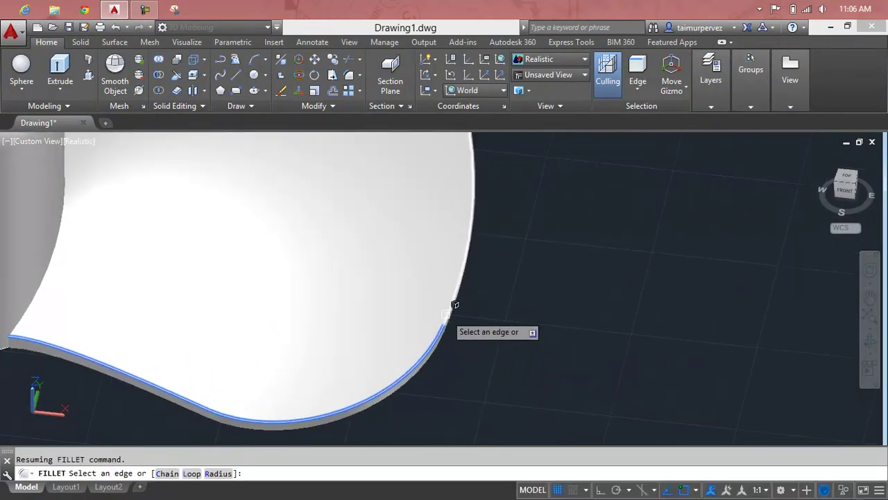
click(455, 304)
scroll(455, 304, down, 4)
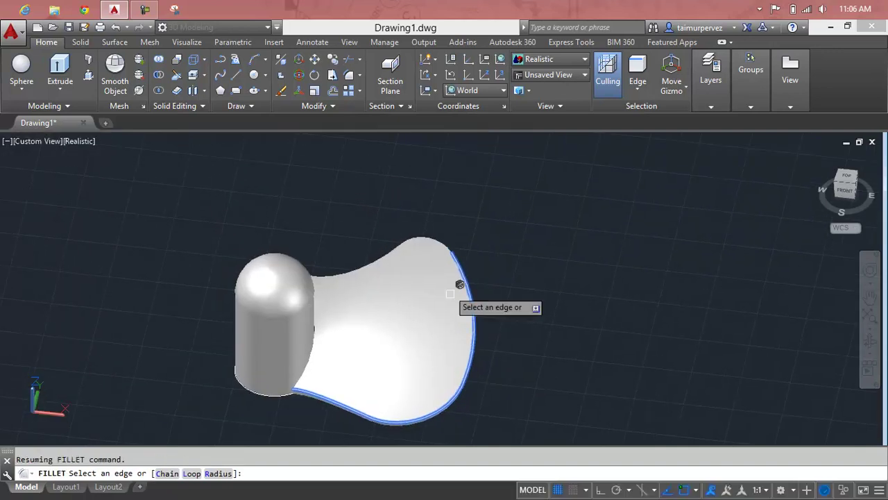
click(446, 247)
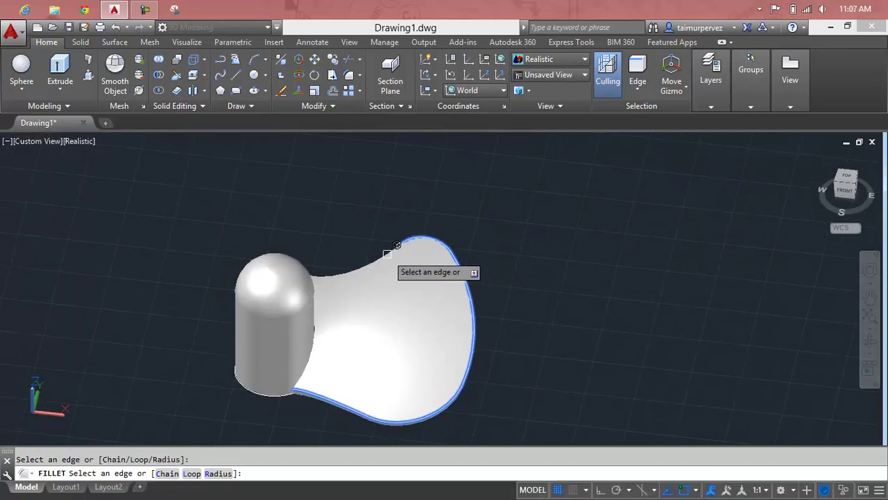
click(388, 254)
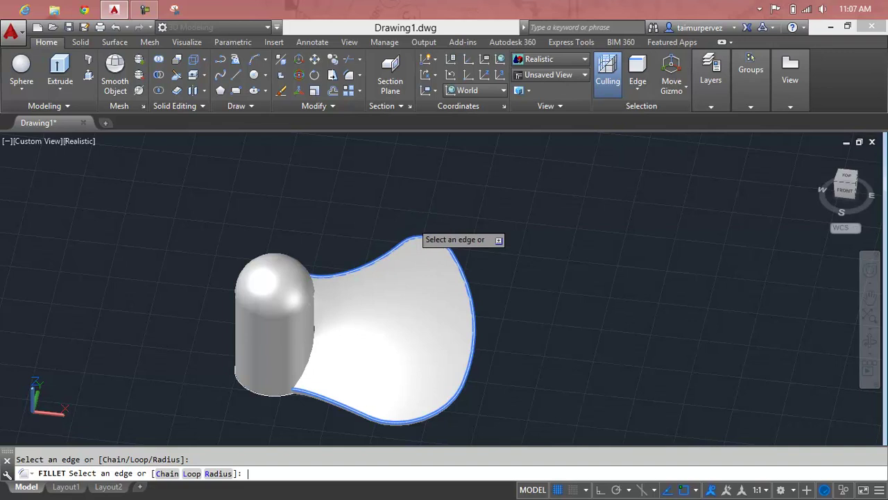
key(Return)
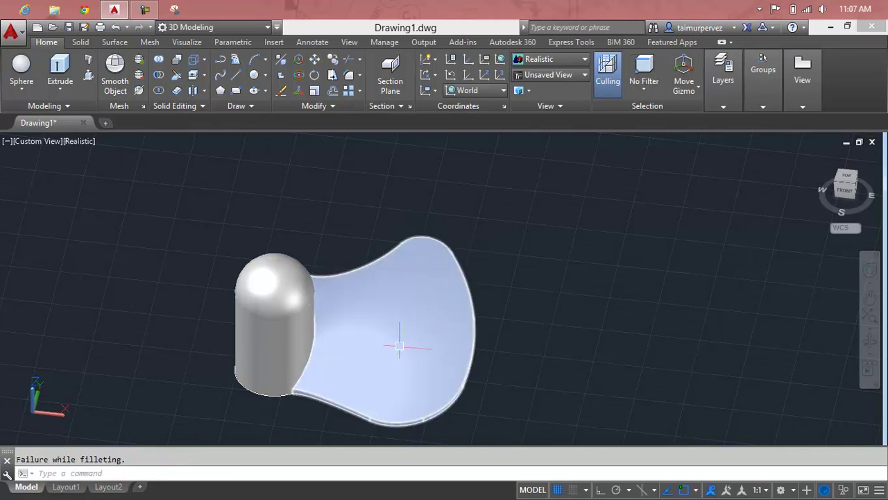
scroll(401, 334, up, 3)
mouse_move(397, 352)
middle_down()
mouse_move(401, 306)
mouse_move(389, 240)
mouse_move(223, 237)
middle_up()
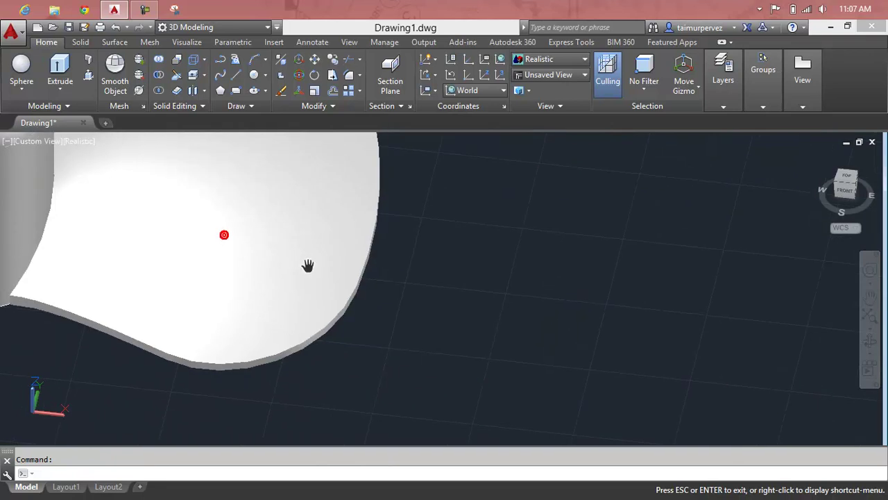
drag(313, 265, 449, 277)
key(Escape)
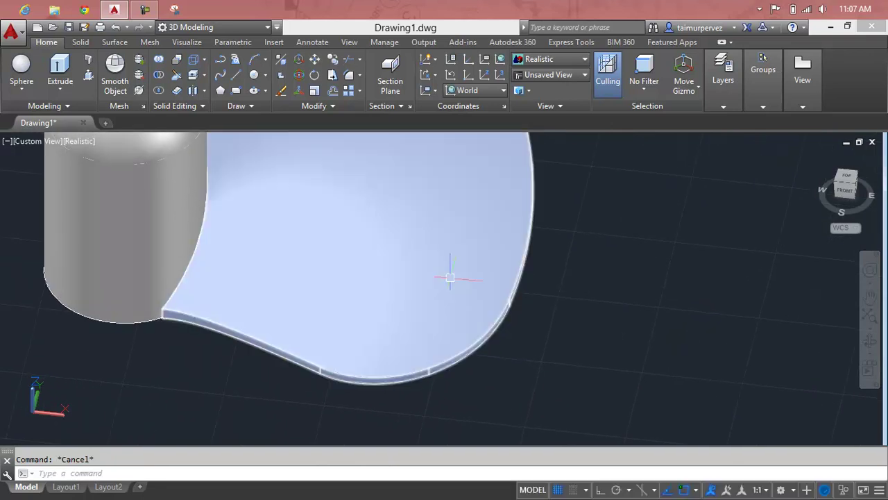
text(fillet)
key(Return)
text(r)
key(Return)
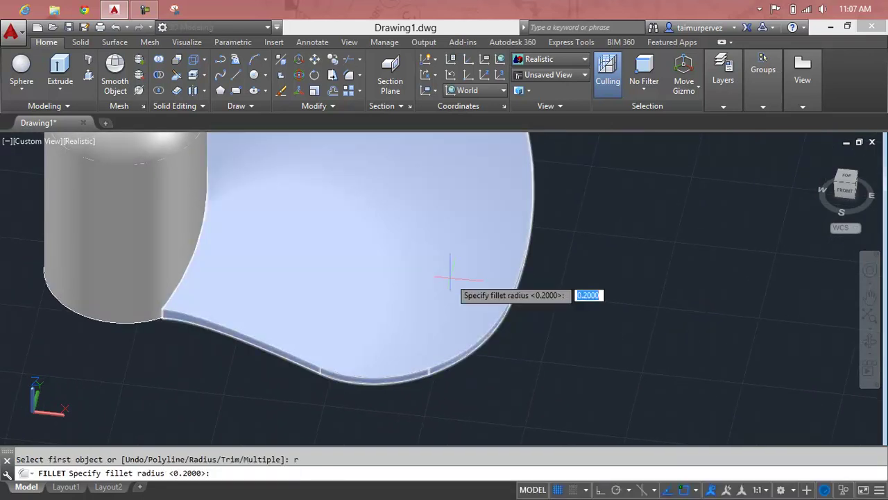
text(.1)
key(Return)
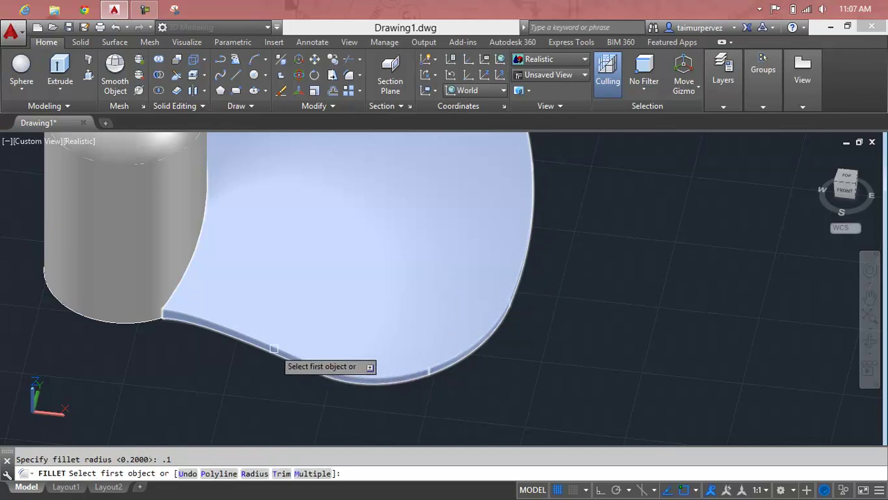
click(274, 349)
key(Return)
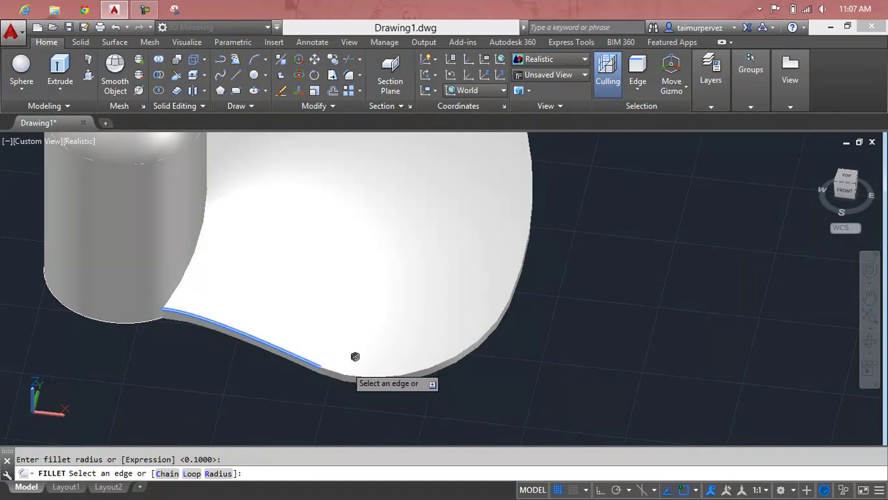
click(347, 368)
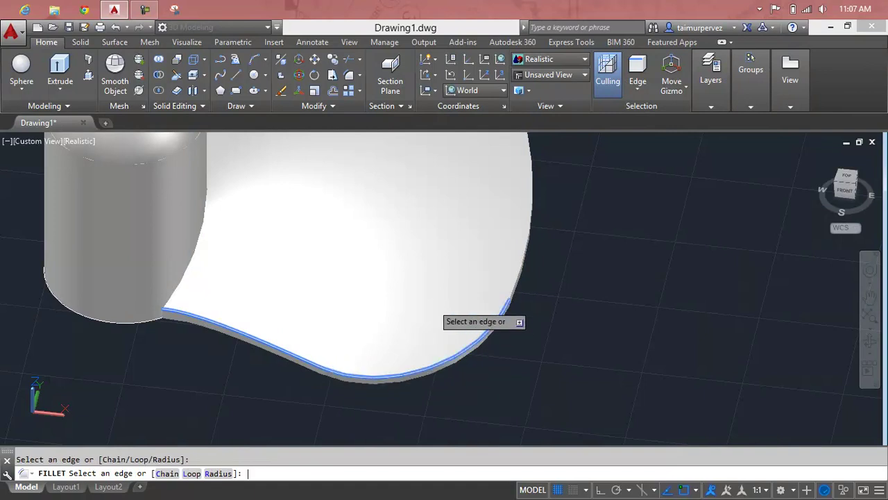
key(Return)
key(Escape)
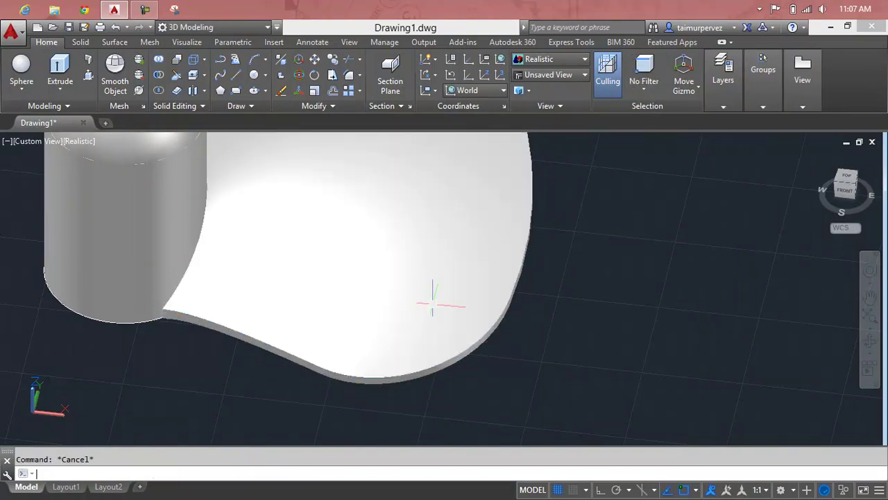
shift+middle_drag(431, 410, 428, 374)
scroll(375, 309, up, 2)
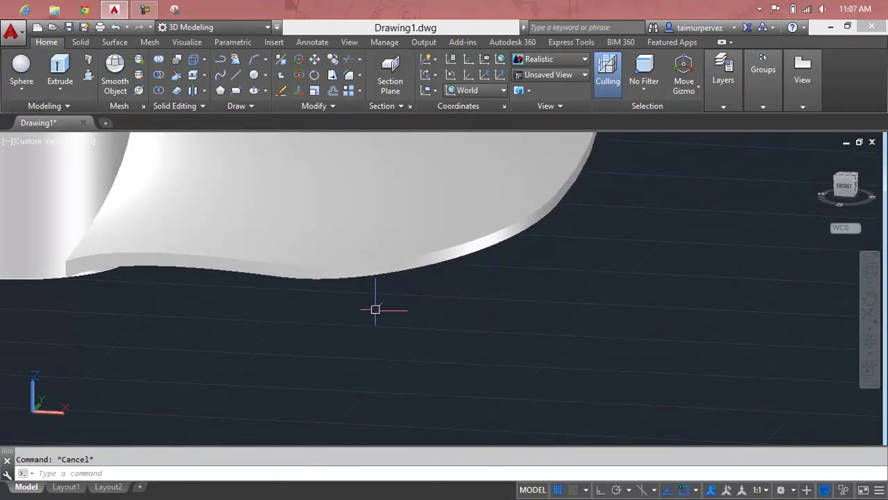
text(f)
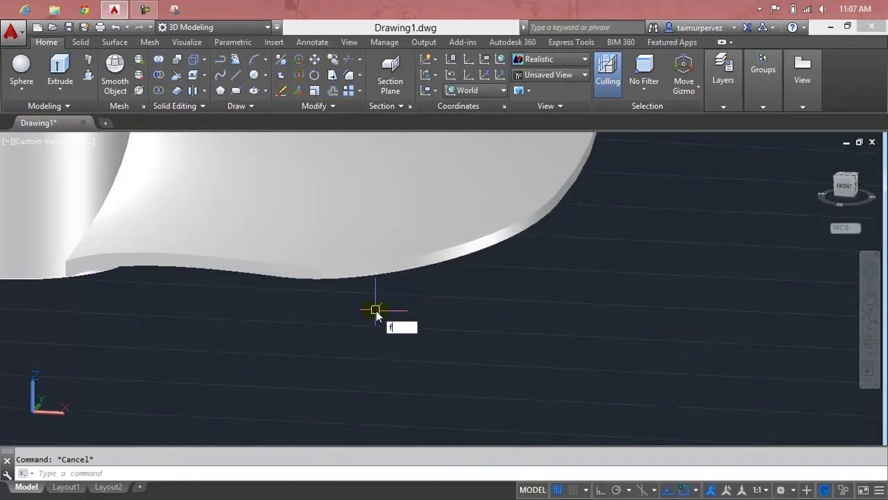
key(Return)
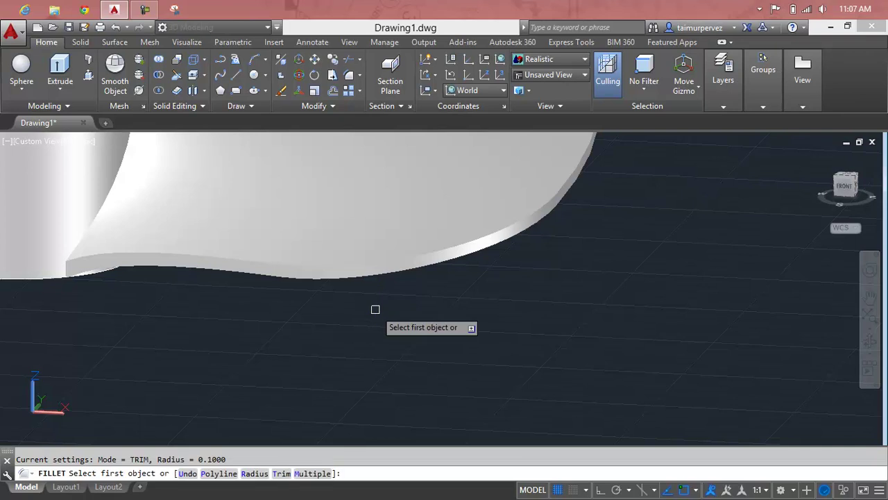
text(05)
key(Return)
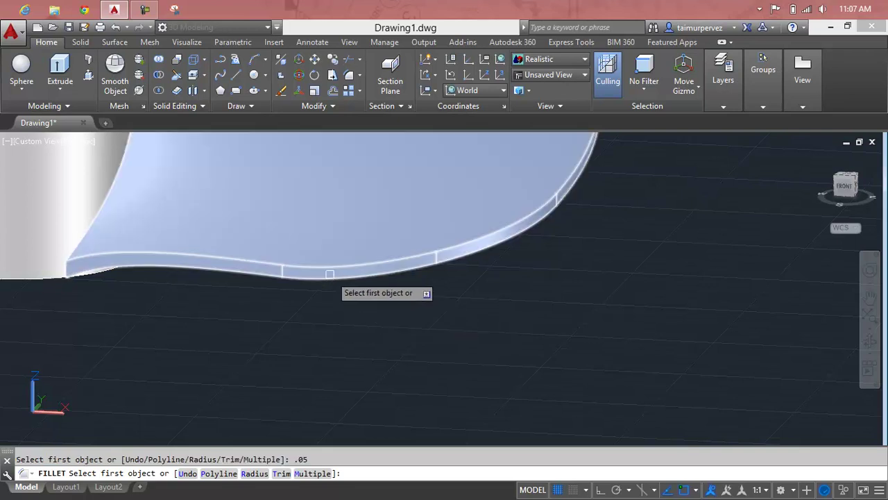
key(Escape)
text(f)
key(Return)
text(r)
key(Return)
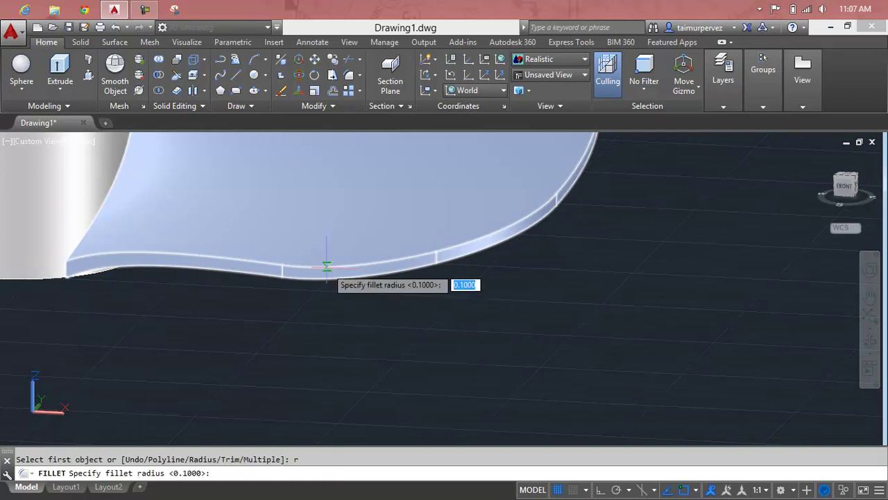
text(.05)
key(Return)
click(326, 266)
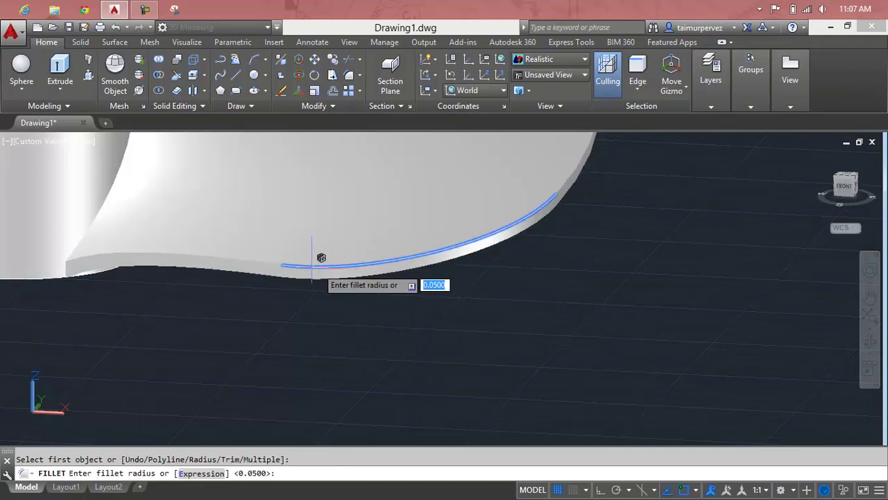
key(Return)
click(262, 276)
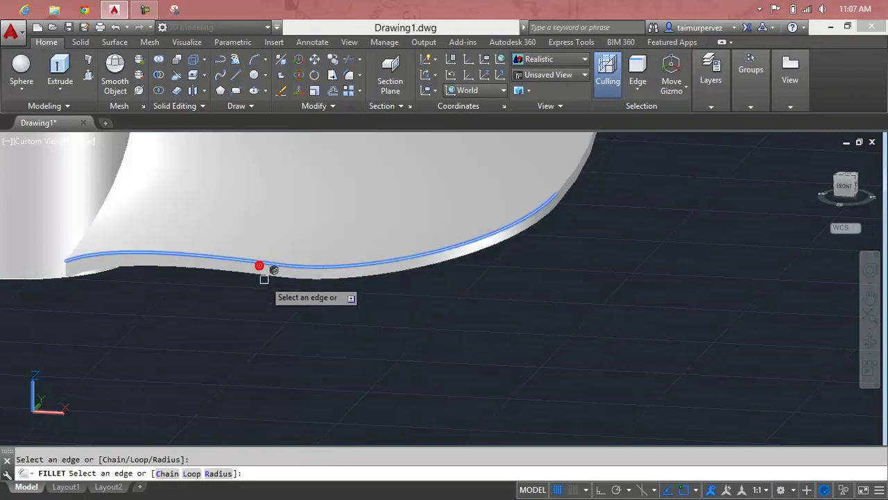
key(Return)
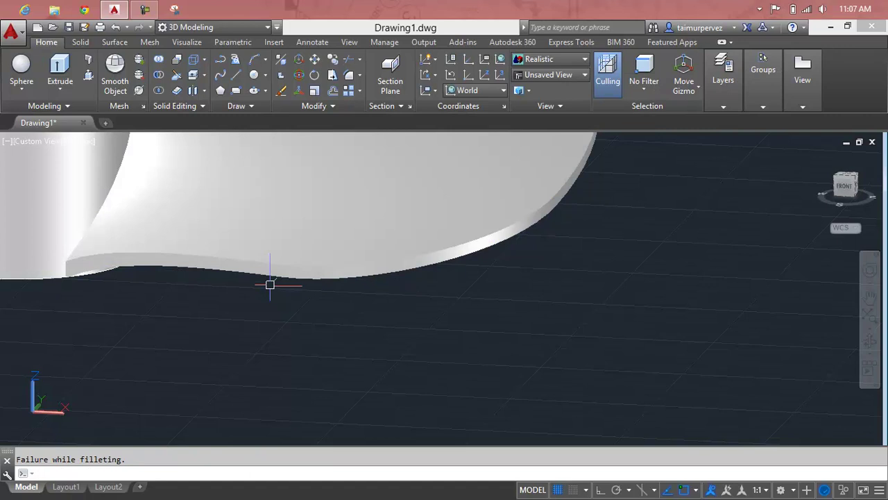
key(Escape)
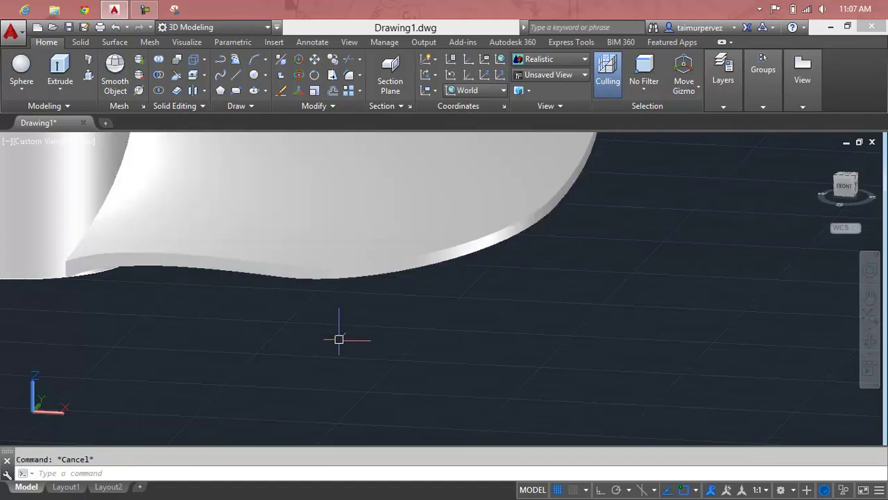
- Fillet both long curved blade edges with radius 1
text(f)
key(Return)
text(r)
key(Return)
text(1)
key(Return)
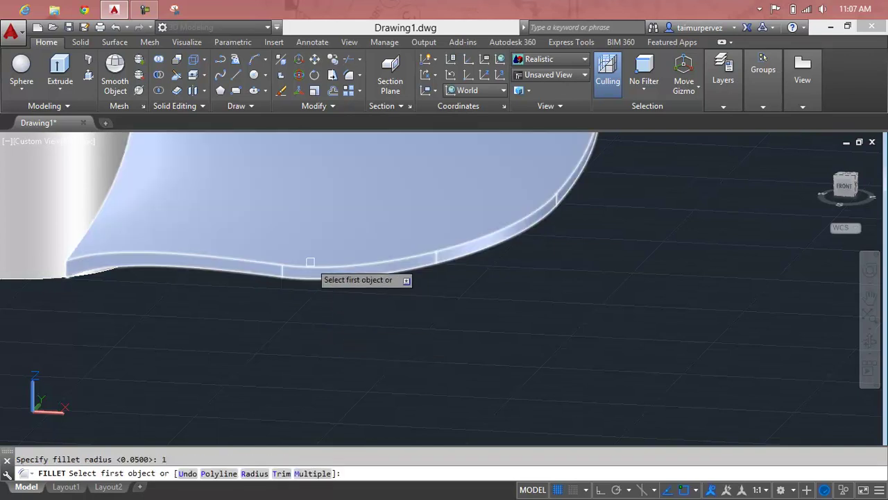
click(310, 262)
key(Return)
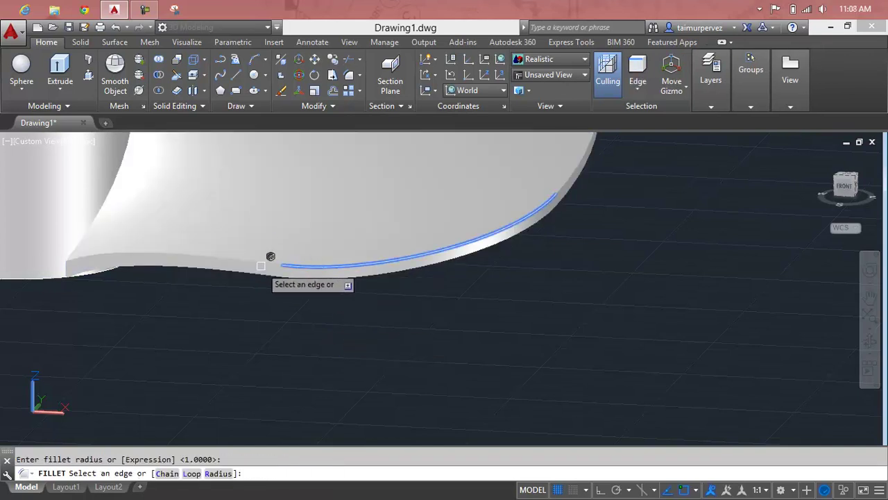
click(270, 276)
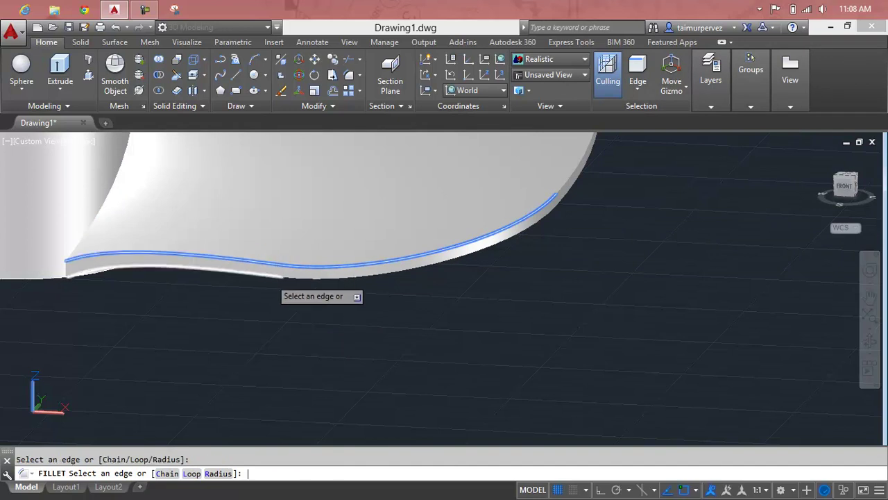
key(Return)
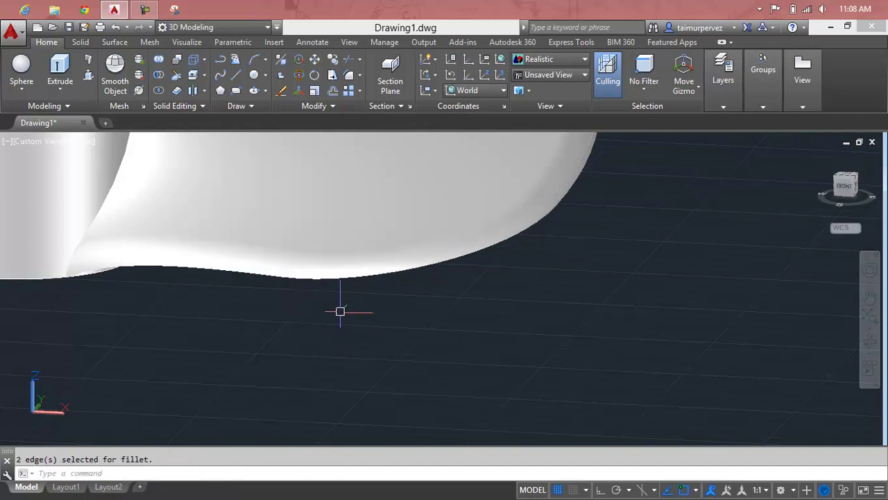
- Zoom to extents and orbit to inspect the rounded blade edges
scroll(340, 311, down, 3)
scroll(343, 311, down, 2)
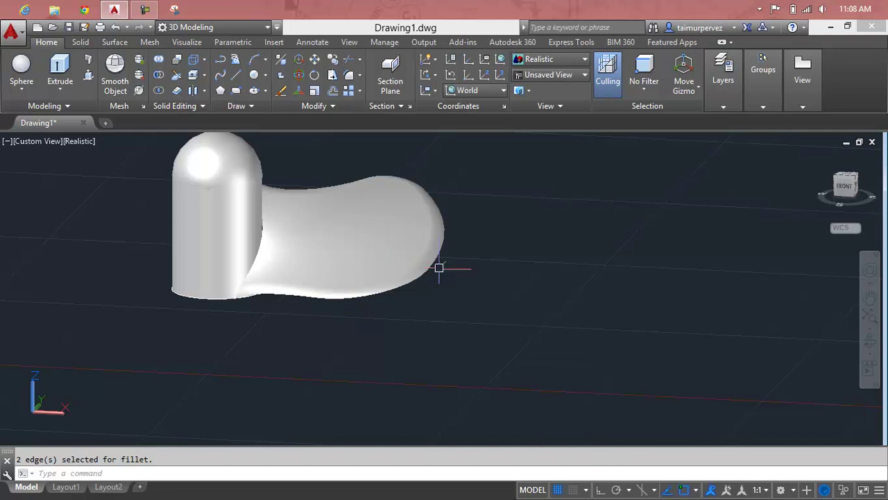
middle_click(466, 303)
middle_click(466, 303)
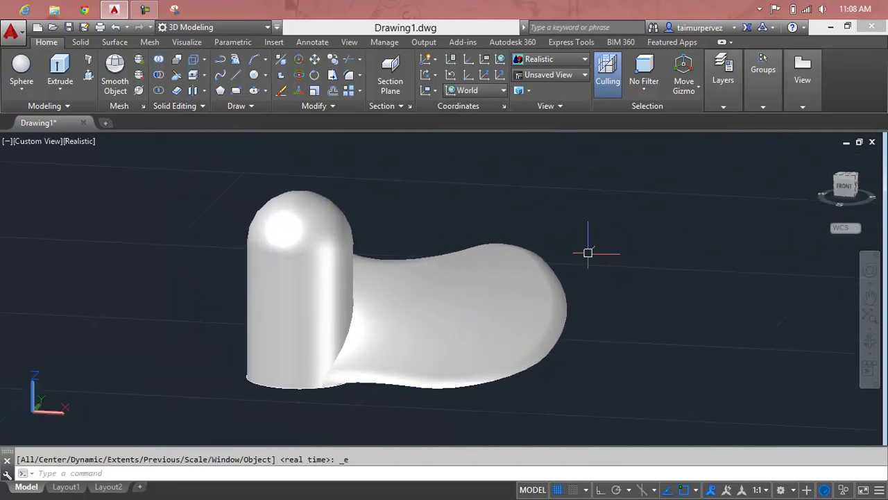
mouse_move(561, 293)
shift+middle_down()
mouse_move(396, 376)
mouse_move(376, 353)
mouse_move(364, 301)
mouse_move(423, 357)
mouse_move(505, 334)
shift+middle_up()
click(504, 335)
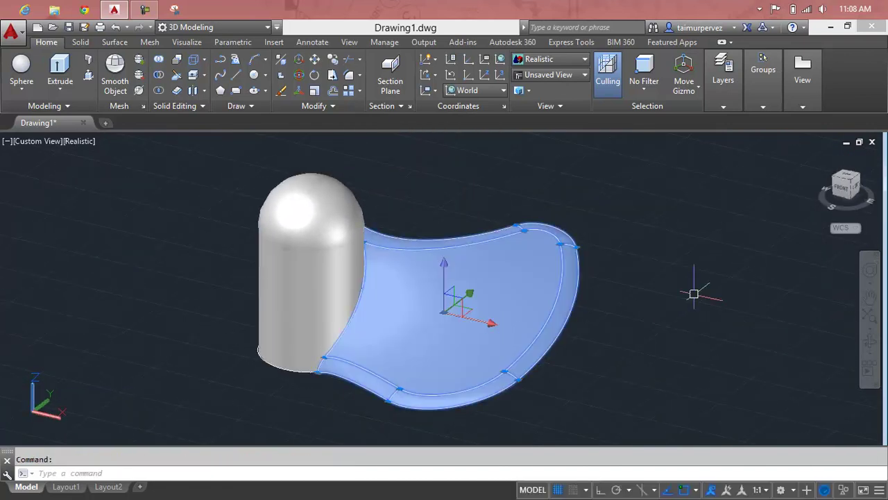
key(Escape)
scroll(556, 294, down, 3)
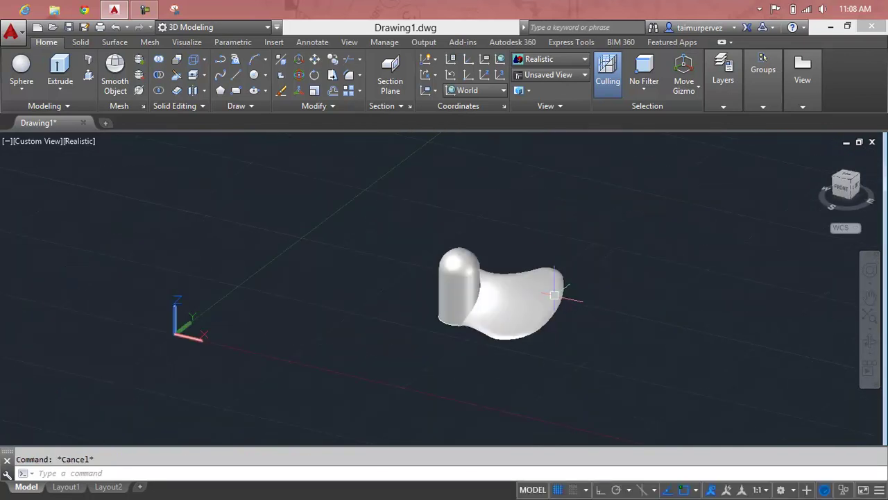
scroll(538, 285, up, 3)
scroll(535, 283, up, 2)
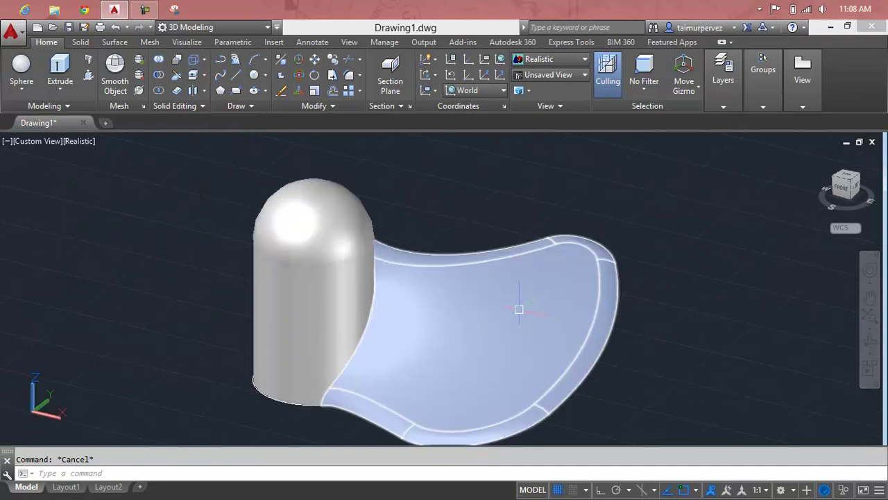
scroll(378, 270, down, 2)
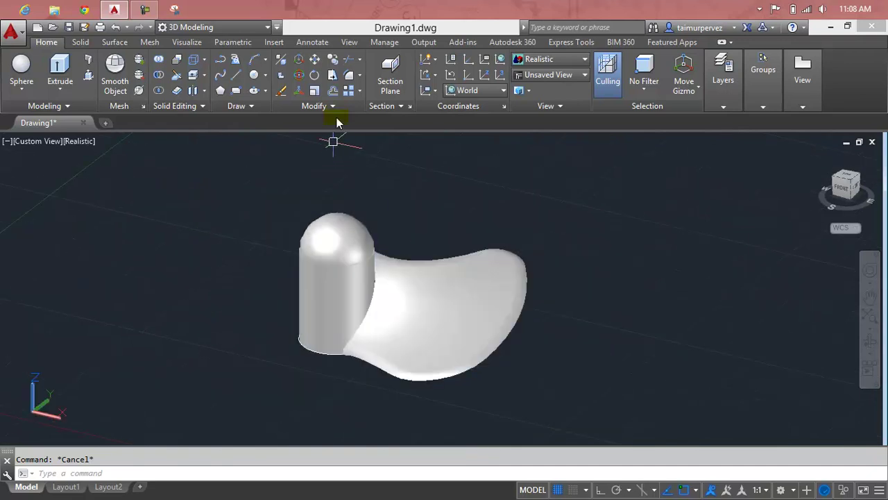
- Polar-array the blade about the hub's base centre with 3 items
click(358, 91)
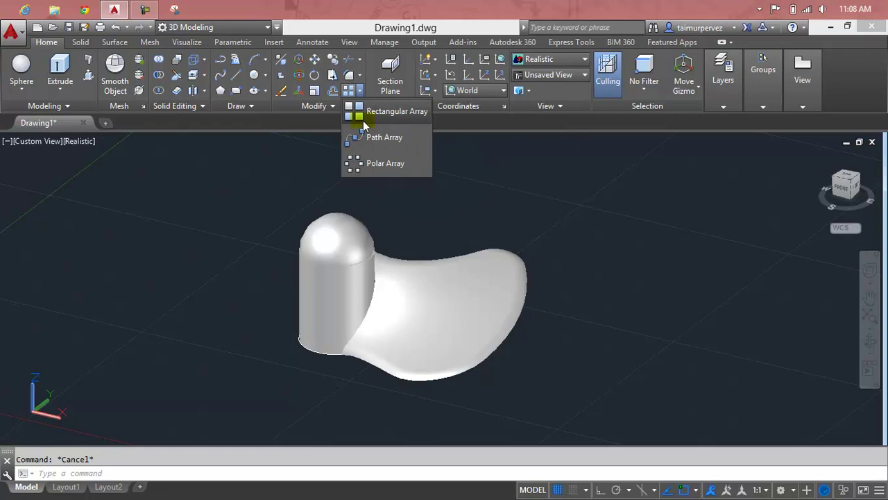
click(365, 164)
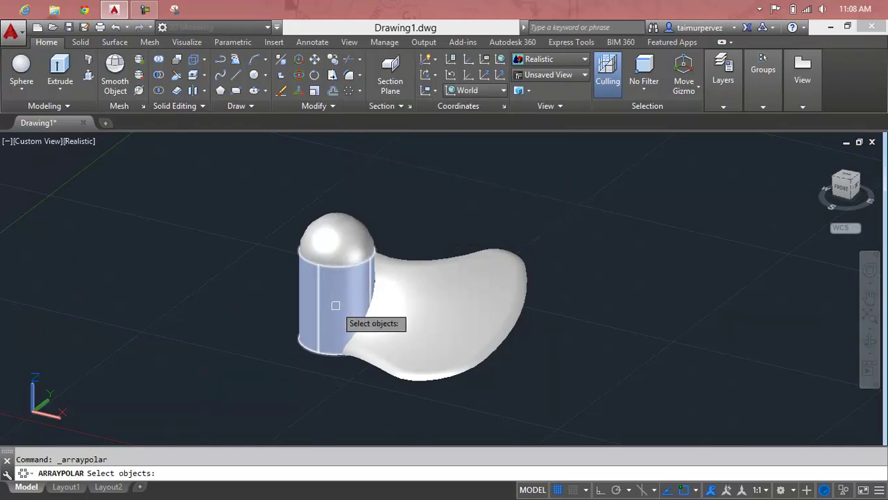
click(410, 324)
key(Return)
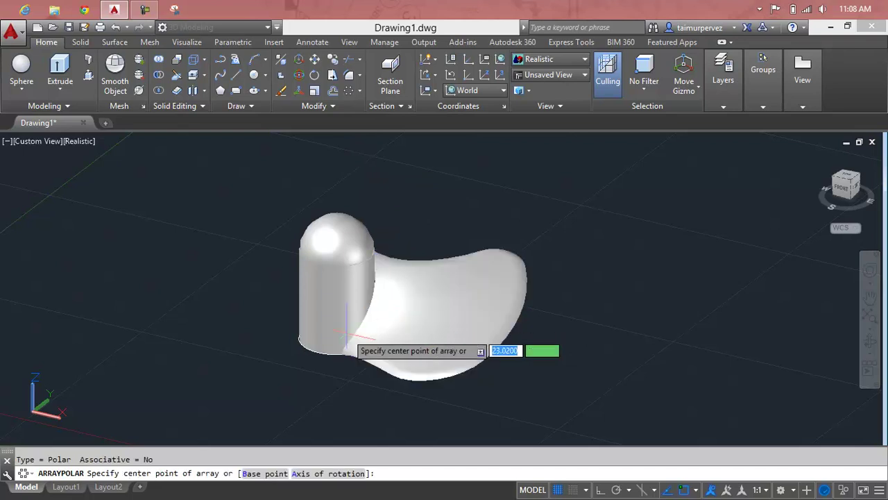
scroll(336, 337, up, 3)
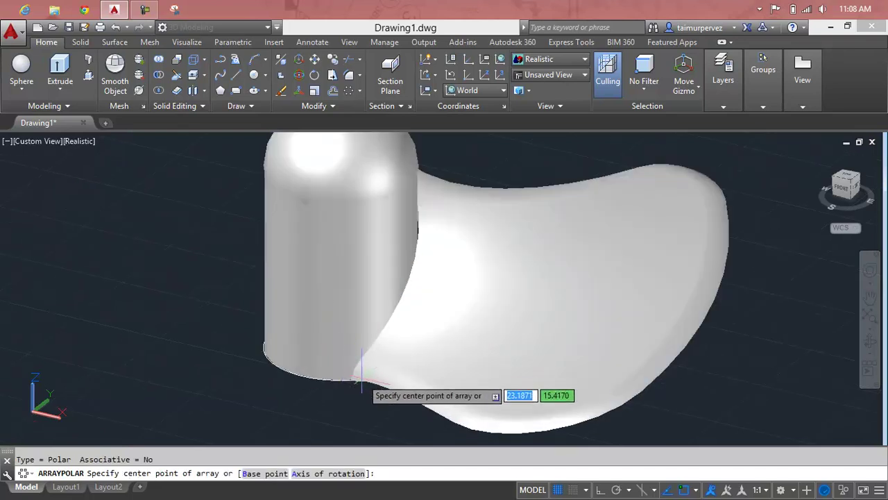
click(339, 349)
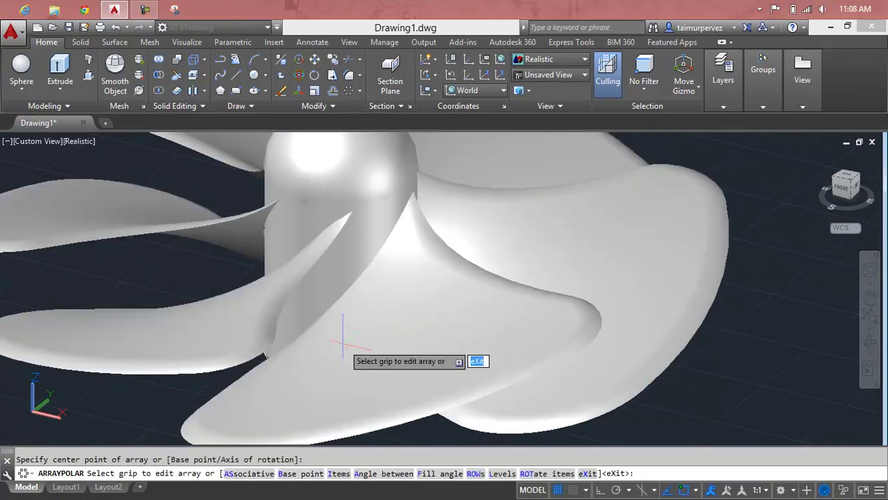
scroll(347, 335, down, 3)
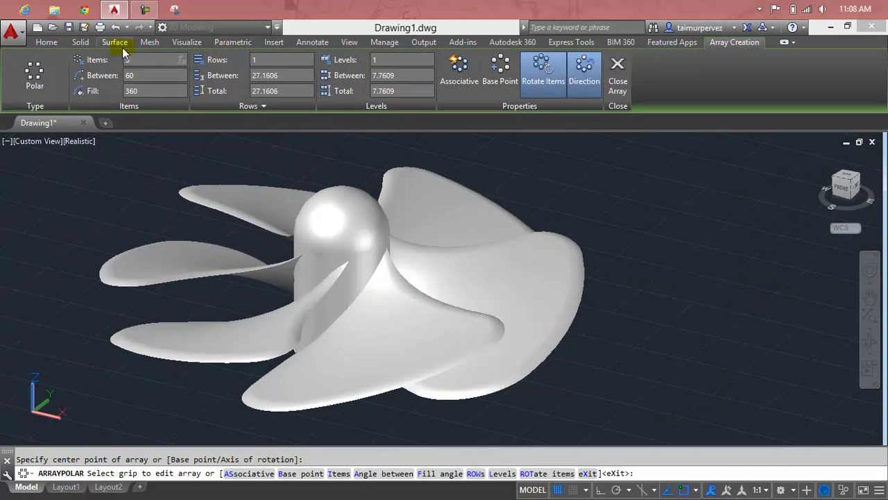
text(3)
key(Return)
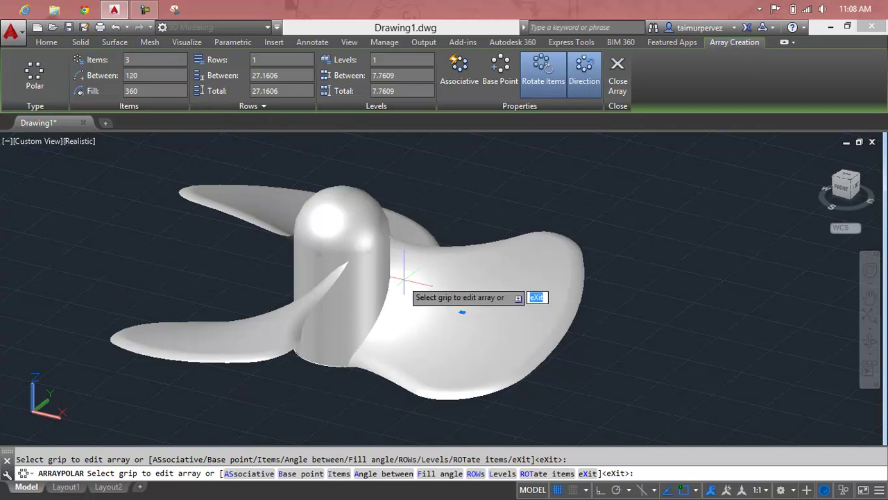
shift+middle_drag(419, 289, 413, 360)
scroll(414, 359, down, 3)
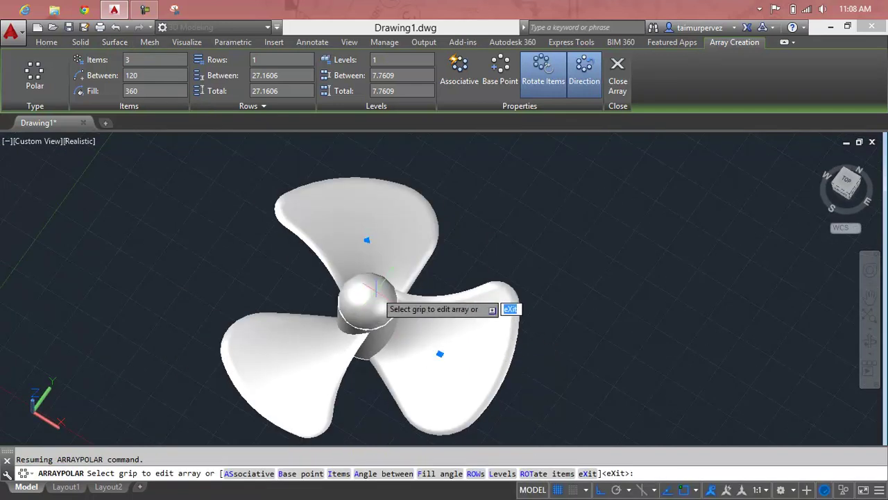
key(Return)
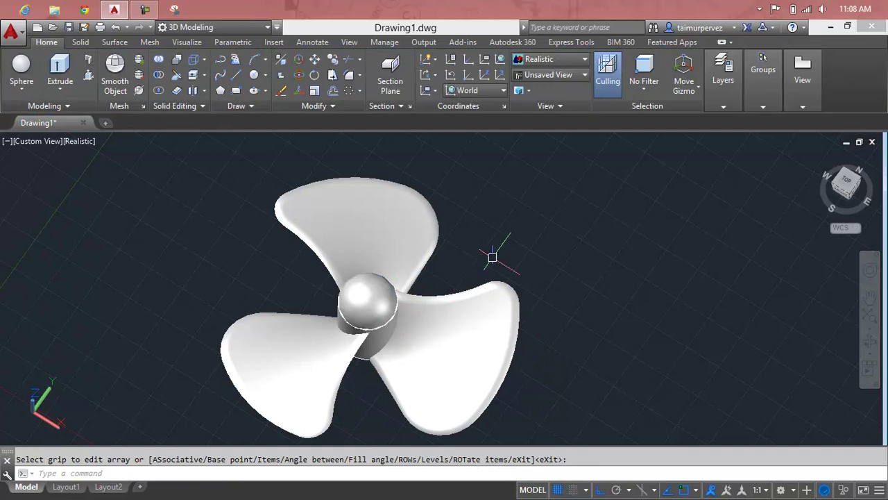
- In the Layer Properties Manager, create Layer1 and set its colour to blue
key(Escape)
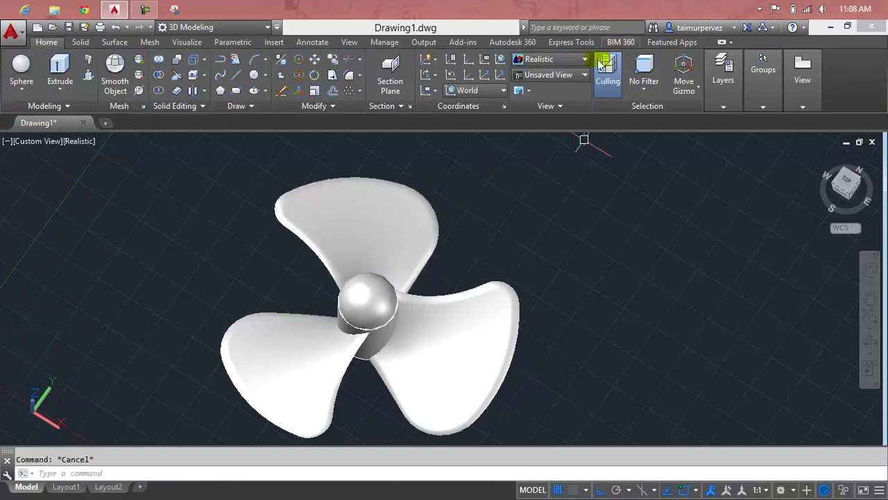
click(720, 86)
click(722, 139)
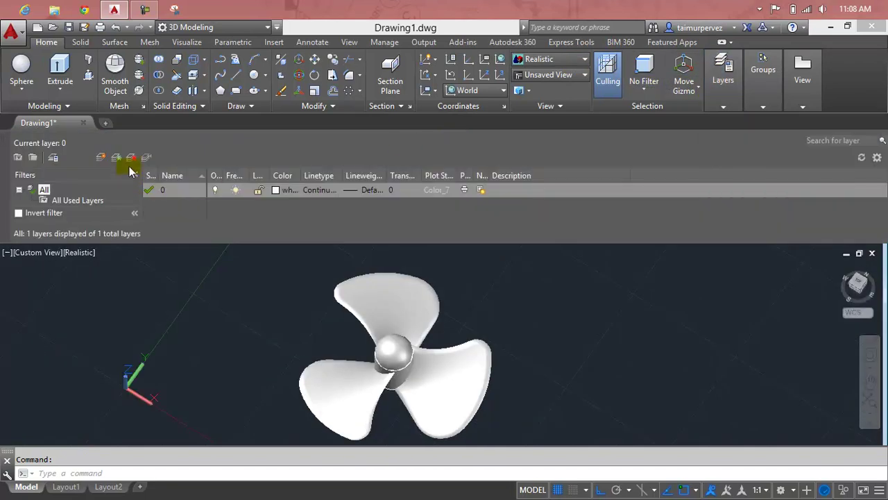
click(102, 157)
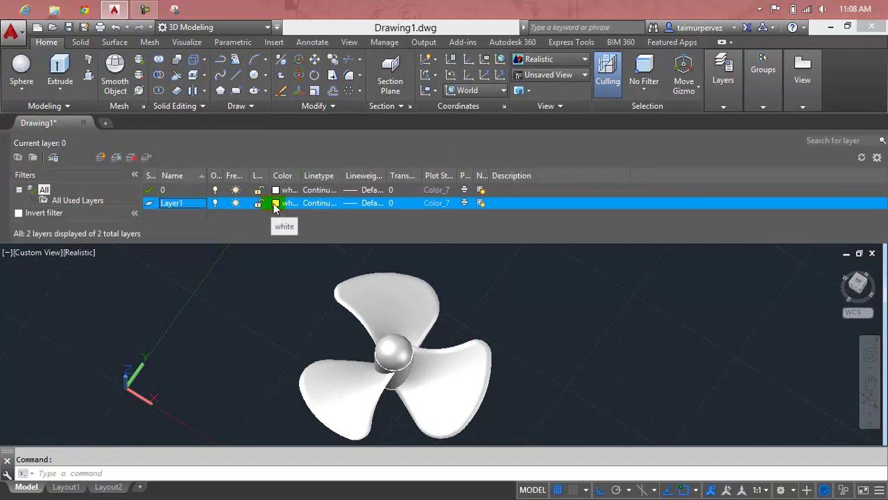
click(275, 203)
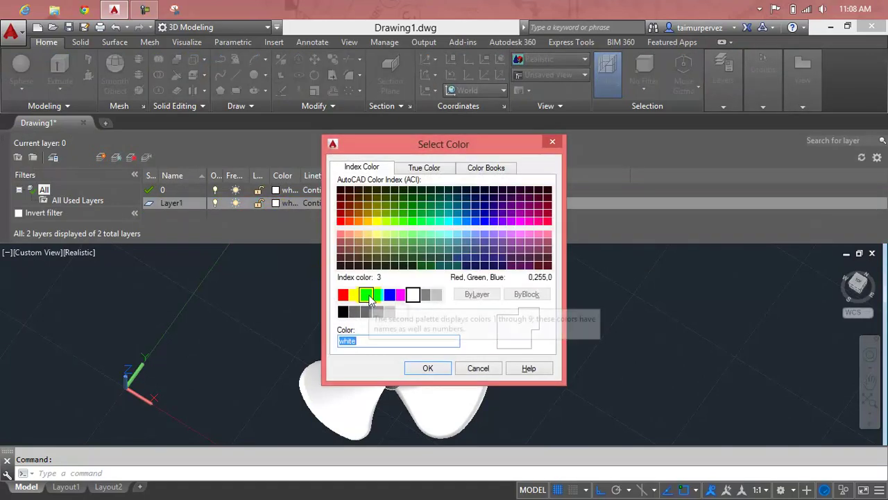
click(389, 295)
click(428, 368)
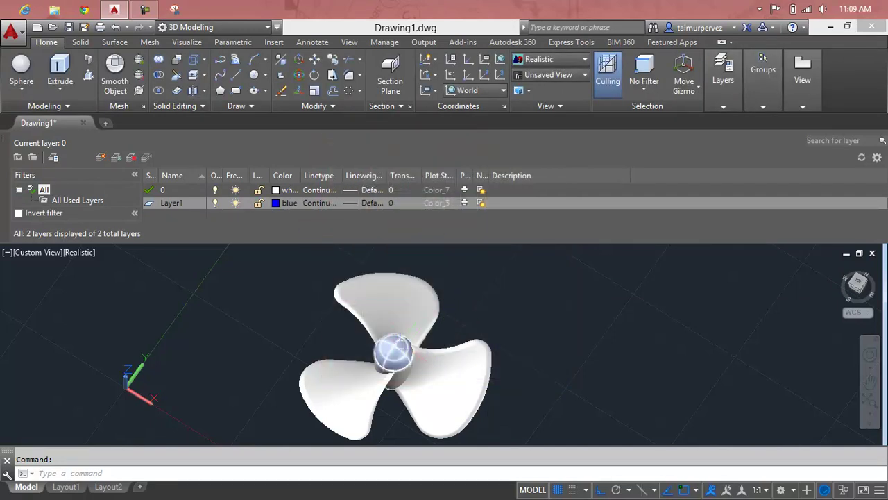
scroll(401, 342, up, 2)
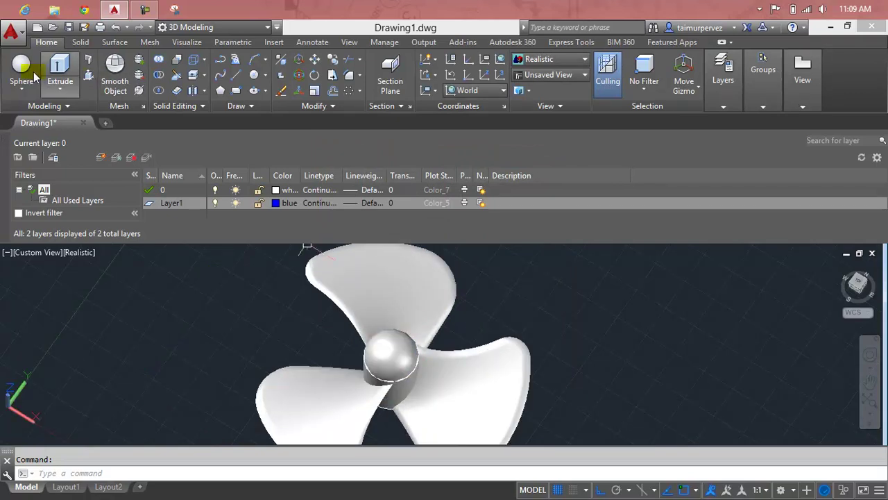
- Close the layer manager and select the hub sphere plus the right, left and top blades
click(6, 142)
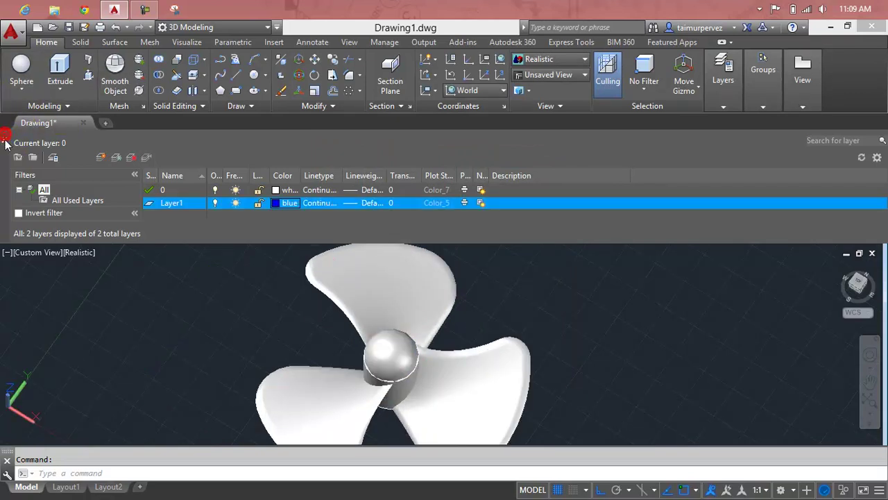
click(6, 142)
scroll(379, 291, down, 2)
click(381, 287)
click(382, 288)
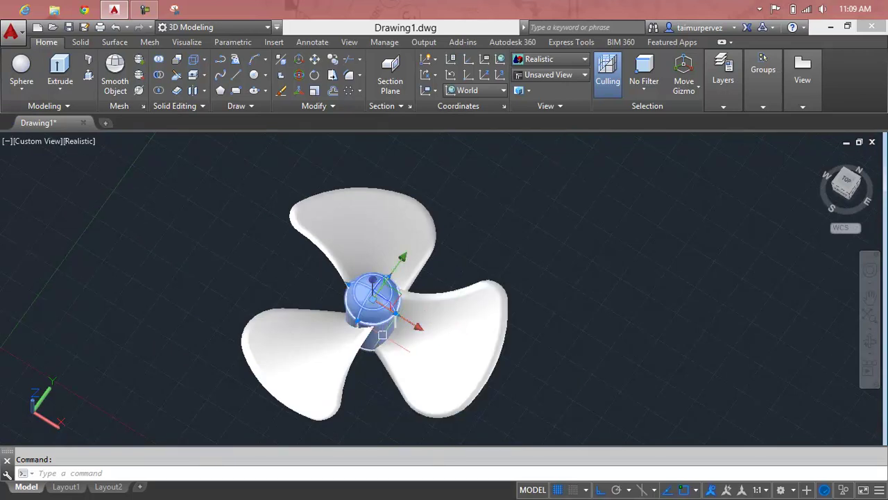
click(444, 323)
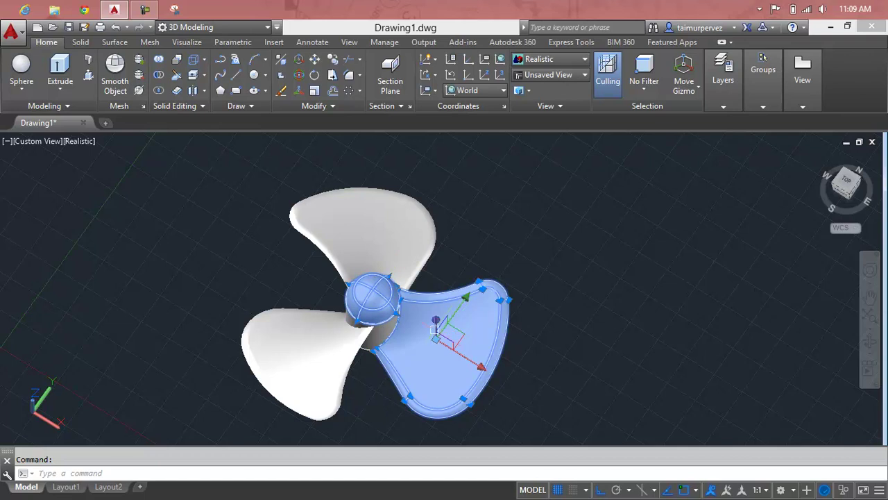
click(333, 354)
click(352, 246)
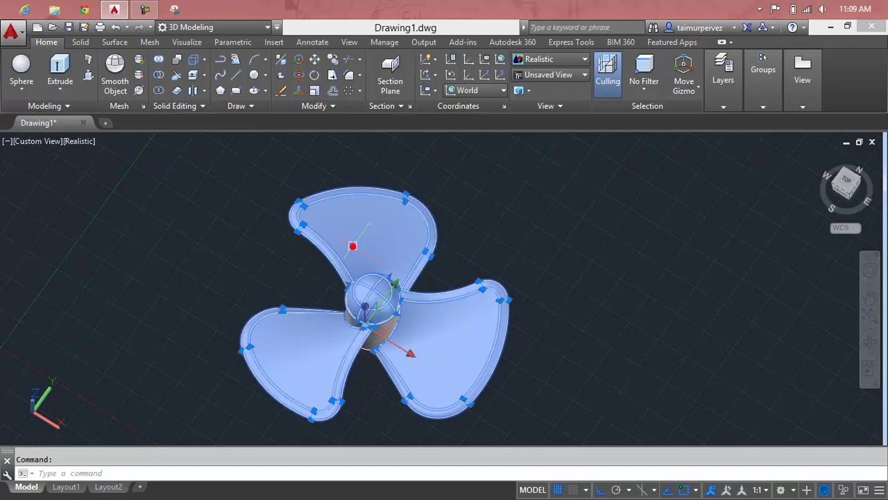
- Assign the selected hub and three blades to Layer1
click(723, 86)
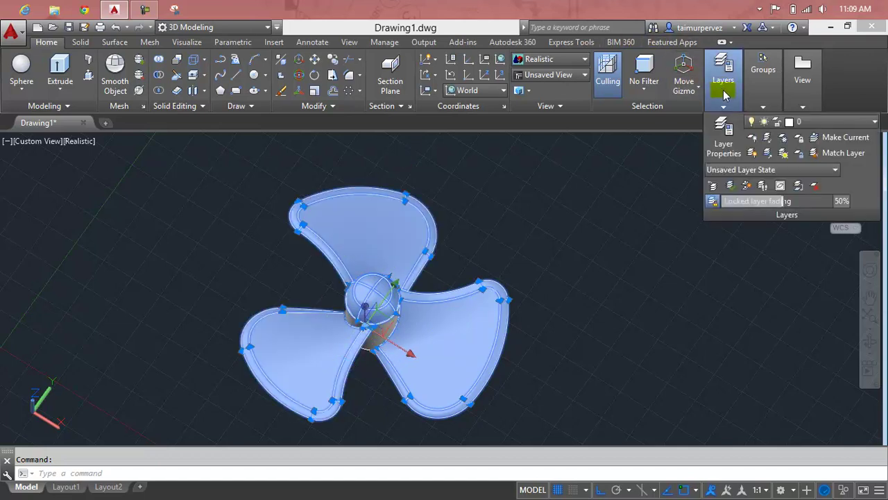
click(853, 123)
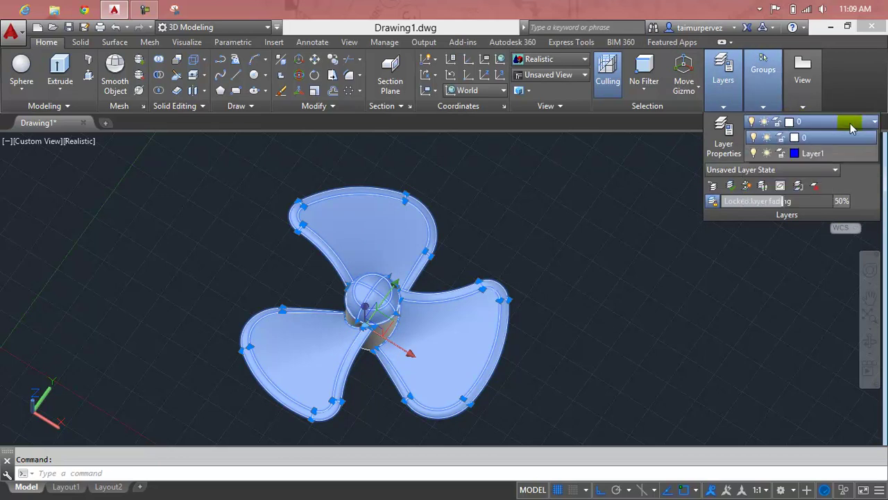
click(814, 154)
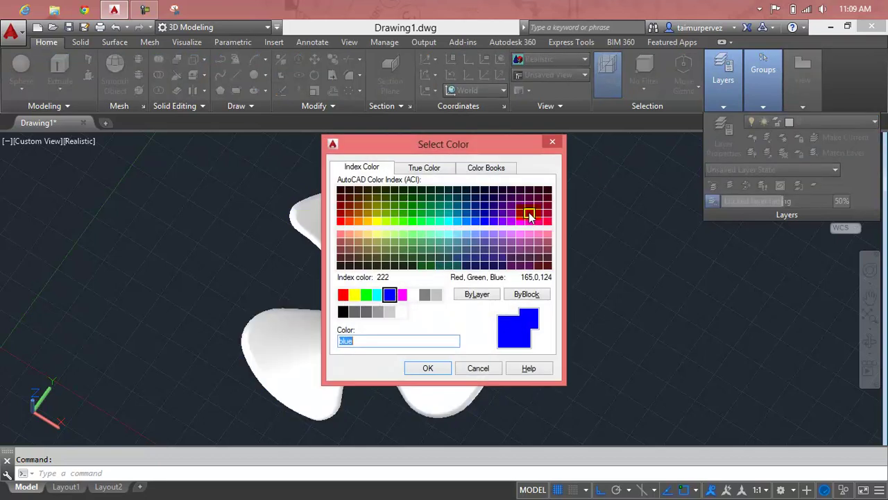
click(428, 368)
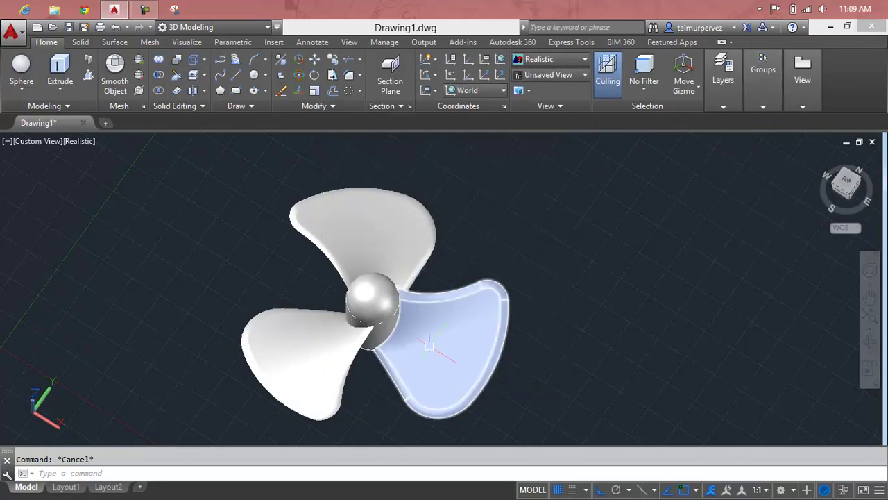
- Explode the right blade with the X (EXPLODE) command
click(430, 345)
shift+middle_drag(452, 337, 464, 334)
key(Escape)
click(500, 315)
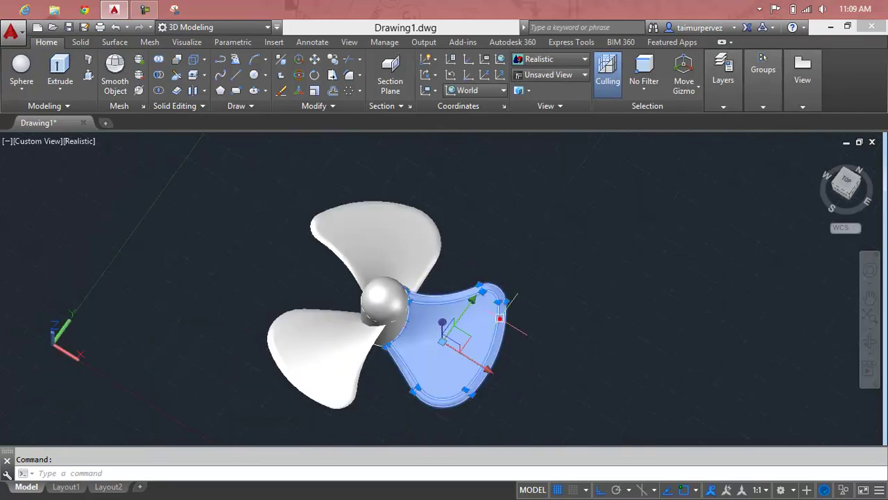
key(Escape)
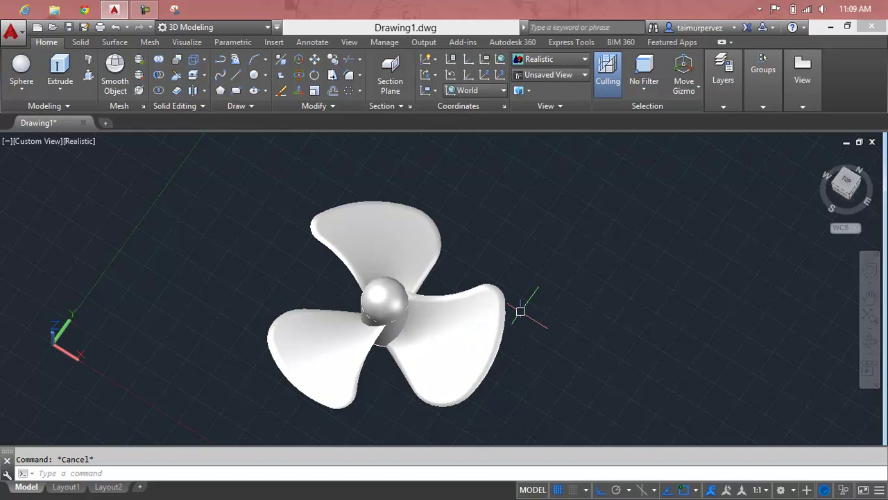
click(477, 324)
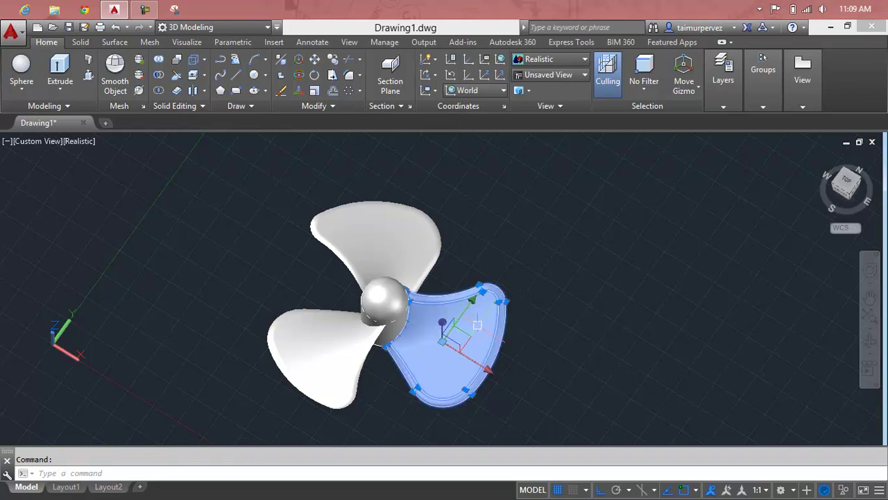
right_click(479, 328)
key(Escape)
text(x)
key(Return)
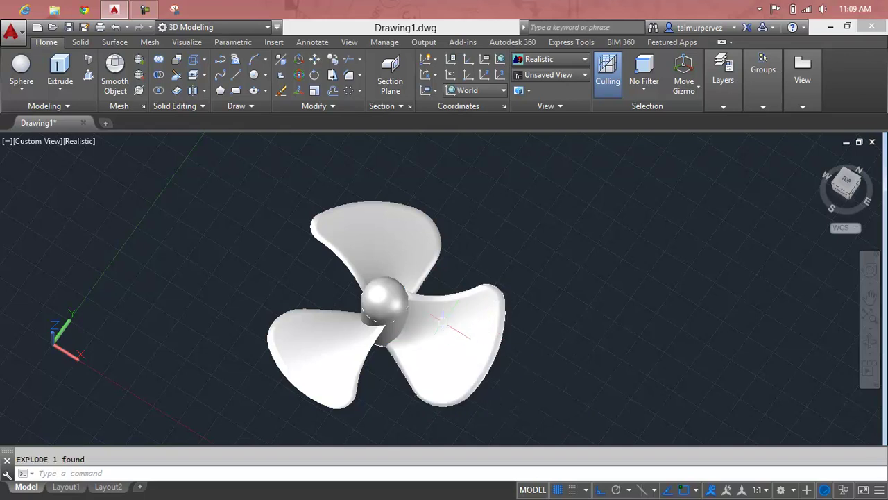
- Check the right blade's exploded face, then select the top and left blades to explode them
click(463, 333)
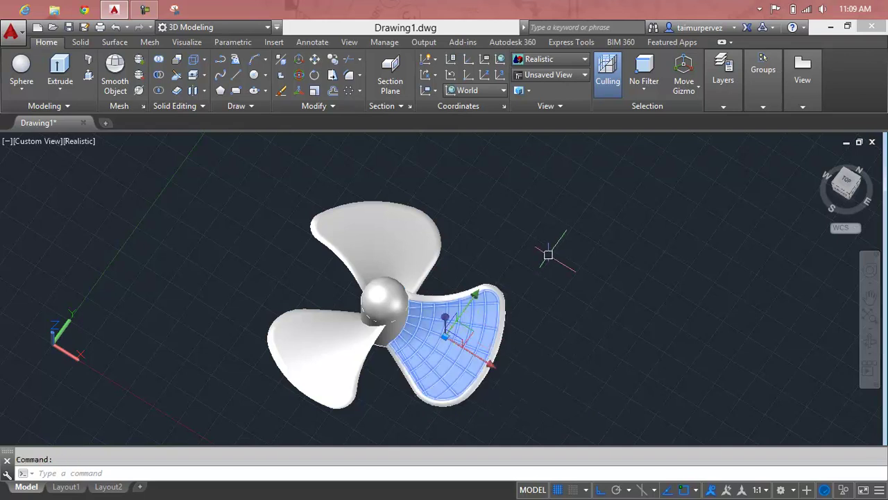
key(Escape)
click(466, 305)
key(Escape)
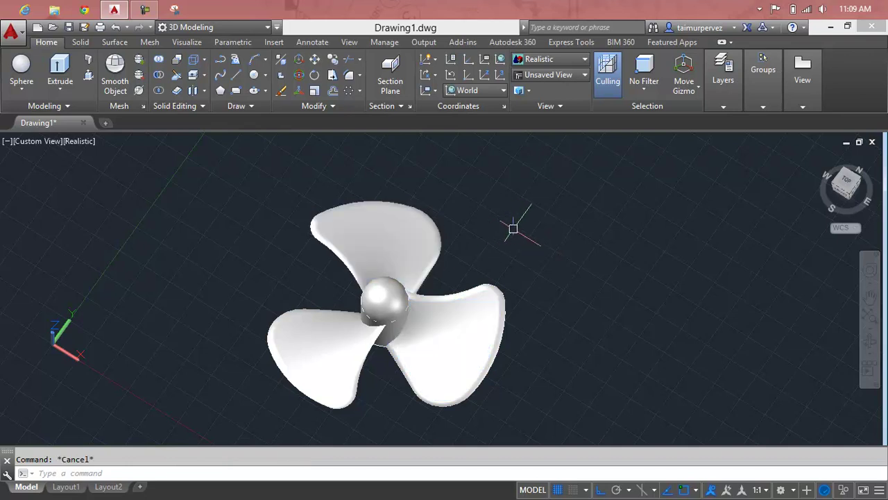
click(392, 232)
click(346, 336)
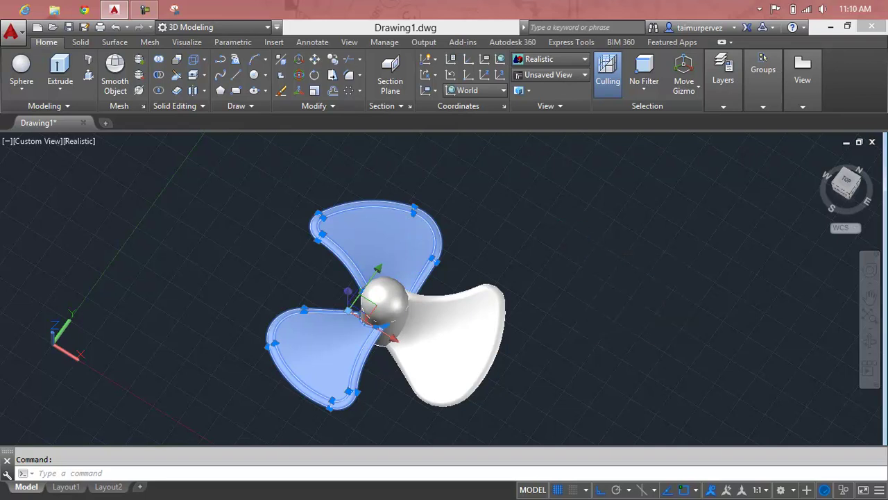
key(Escape)
- Select the top, right and left blade faces together with the hub
ctrl+click(396, 246)
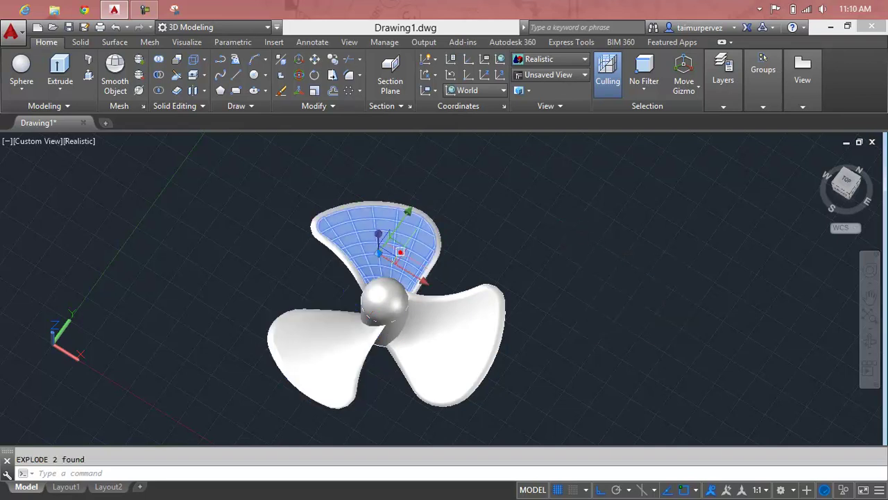
ctrl+click(447, 327)
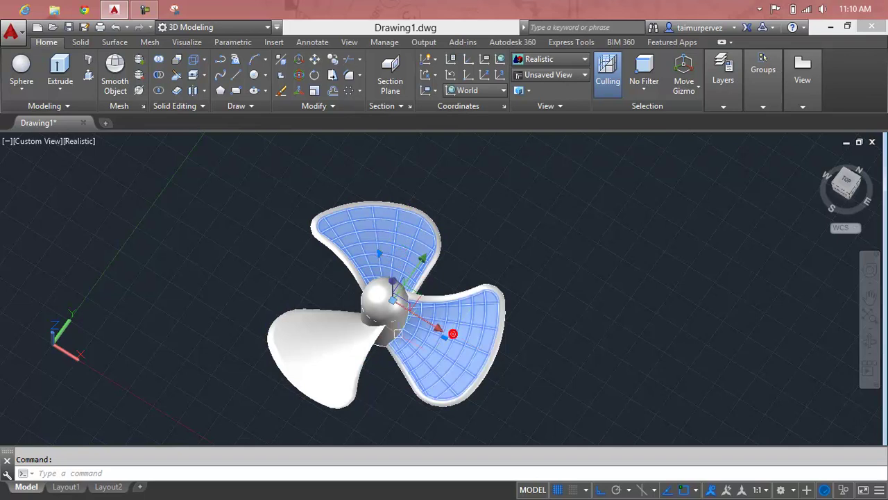
ctrl+click(346, 340)
ctrl+click(365, 318)
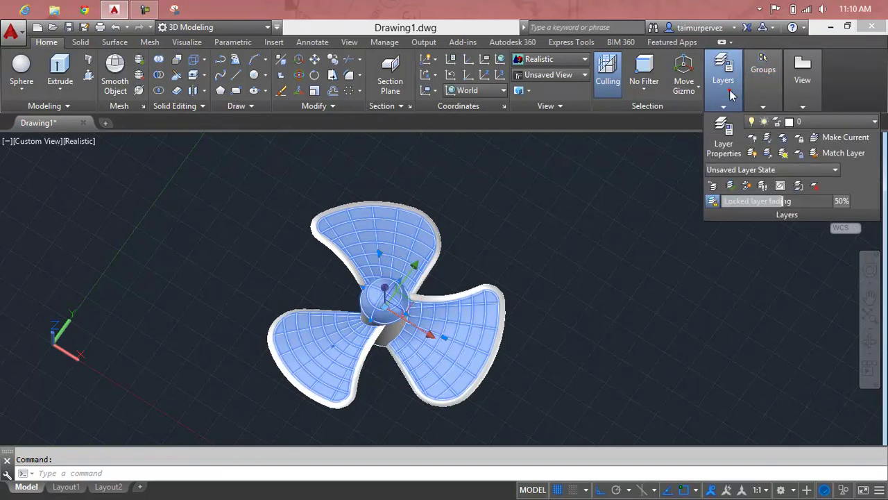
mouse_move(723, 73)
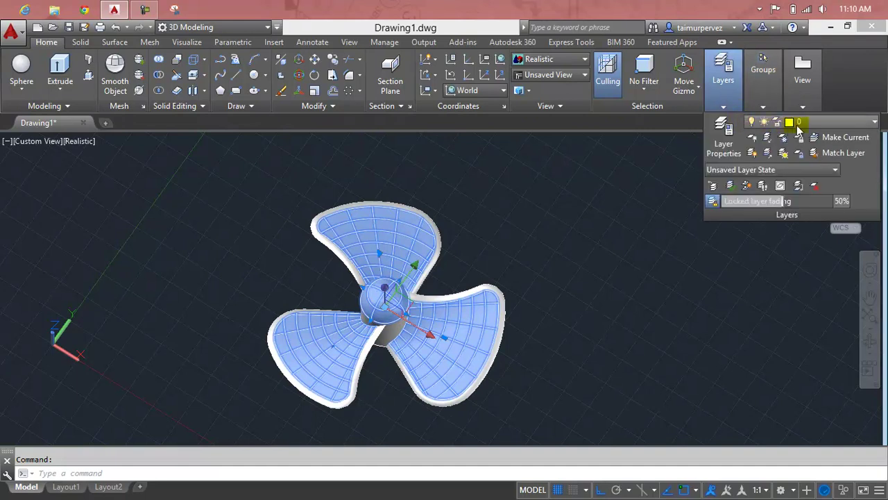
- Put the three blade faces and hub on Layer1 so they show blue, then deselect
click(808, 122)
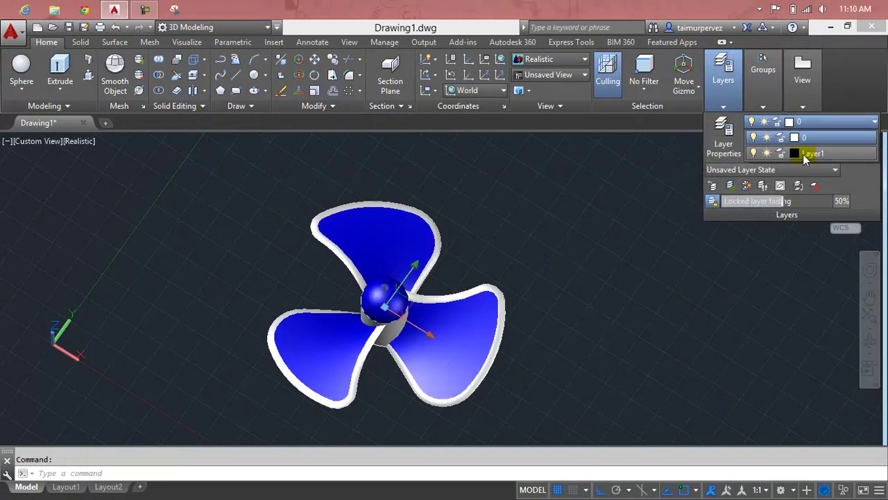
click(811, 154)
key(Escape)
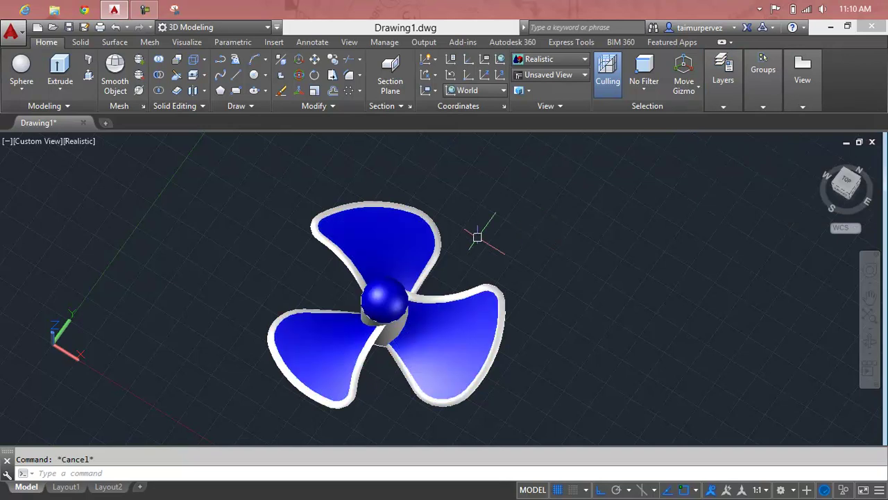
scroll(448, 238, up, 2)
scroll(448, 238, up, 2)
scroll(448, 238, down, 3)
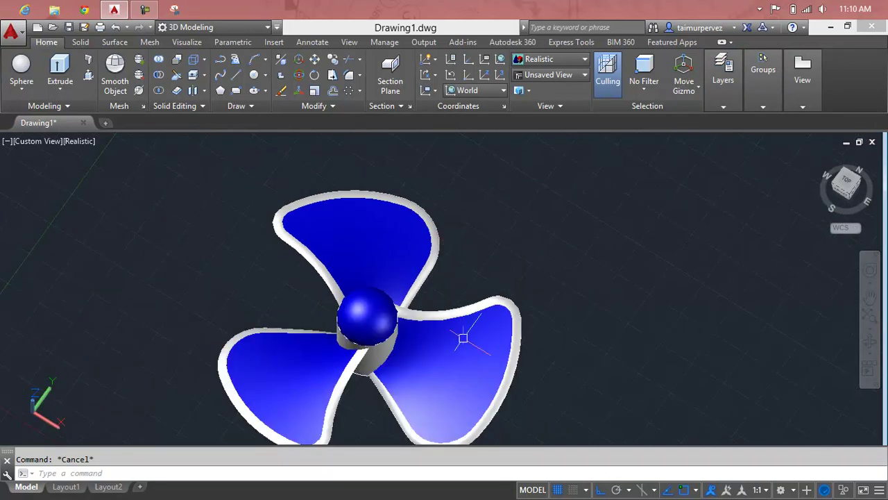
mouse_move(463, 338)
shift+middle_down()
mouse_move(407, 276)
mouse_move(473, 346)
mouse_move(462, 313)
shift+middle_up()
scroll(462, 313, up, 2)
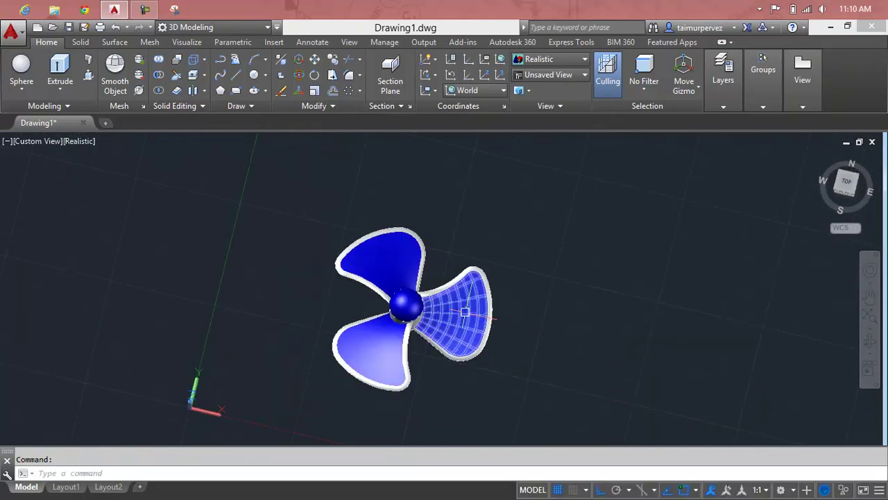
scroll(465, 312, up, 3)
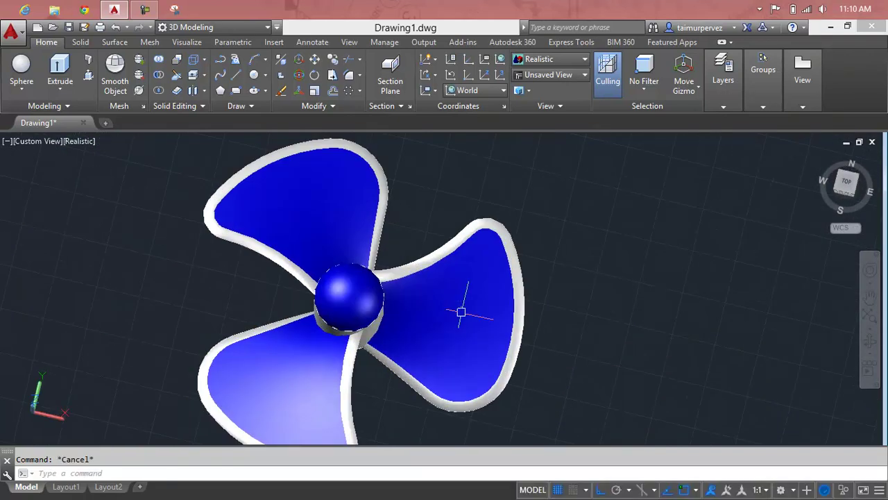